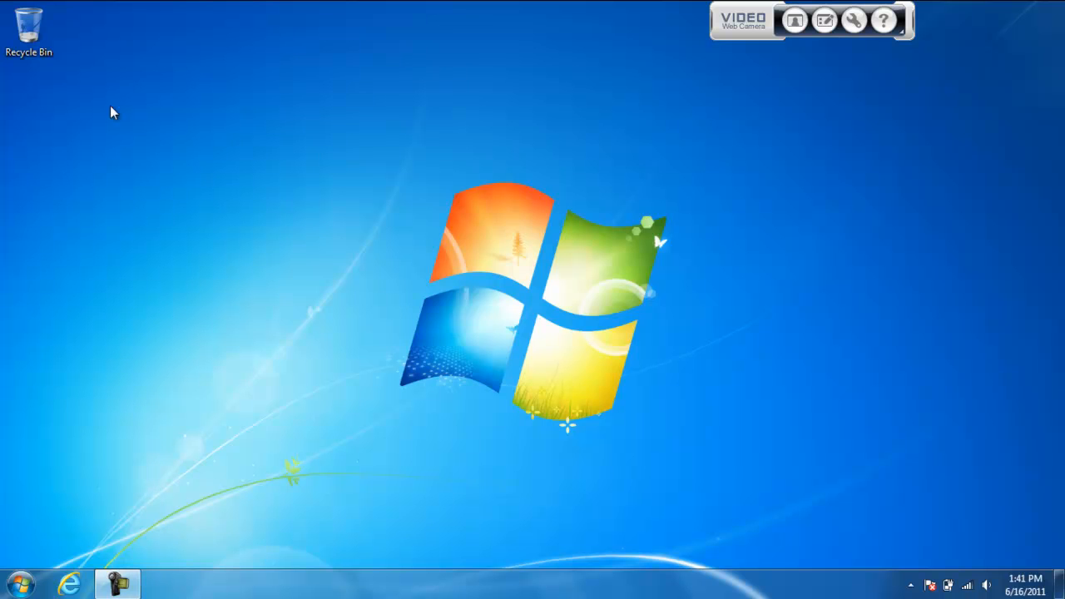
Create a new folder named "Minecraft Server" on the desktop
right_click(25, 83)
mouse_move(152, 247)
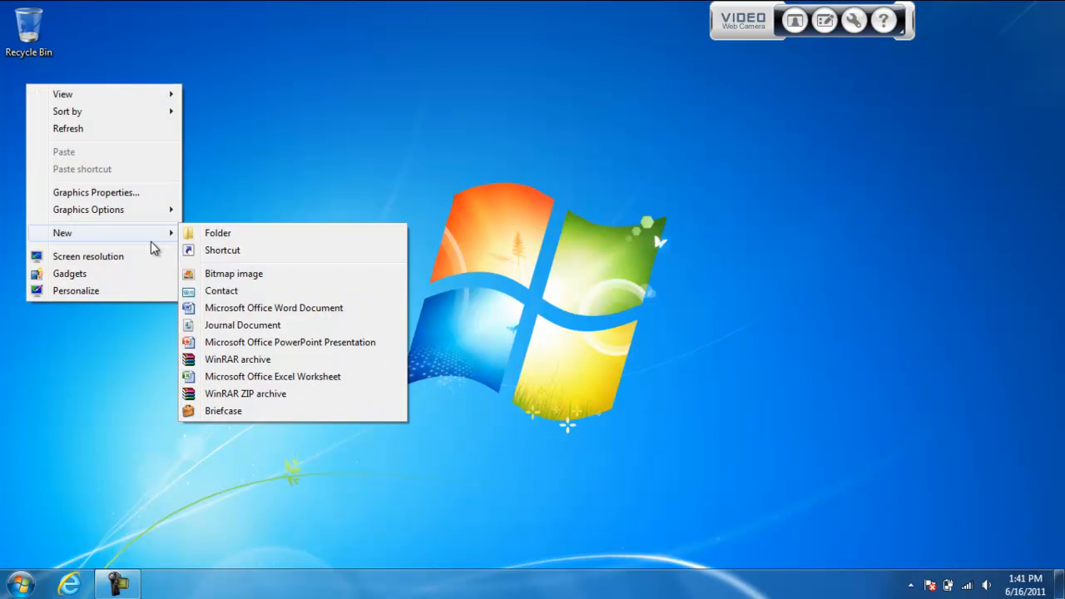
left_click(198, 236)
type("Minecraft Server")
key("Return")
left_click(213, 201)
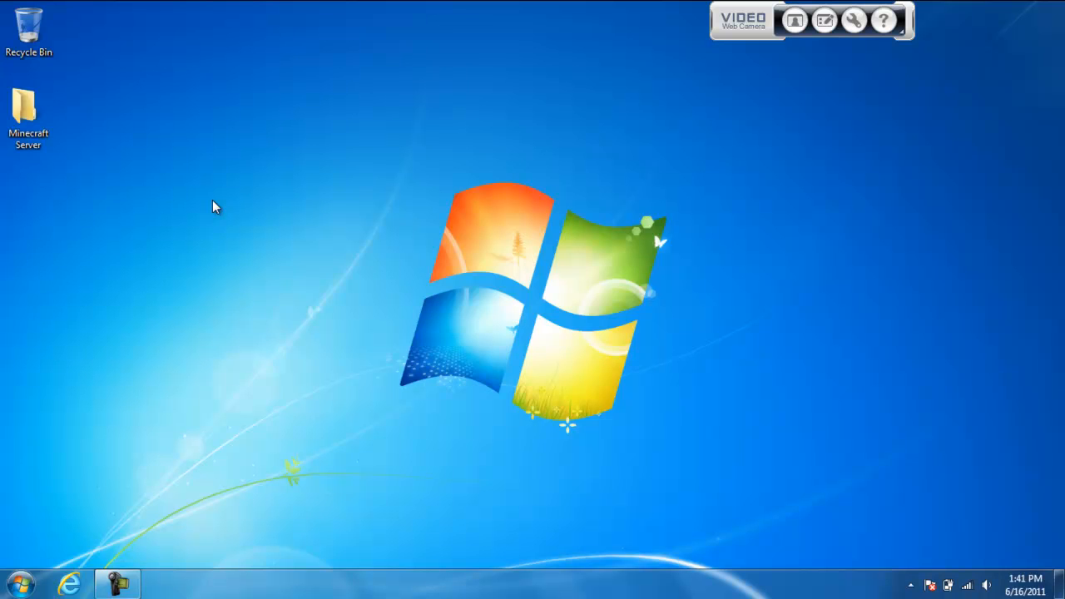
Open minecraft.net in Internet Explorer and go to the Minecraft Beta download page
left_click(71, 583)
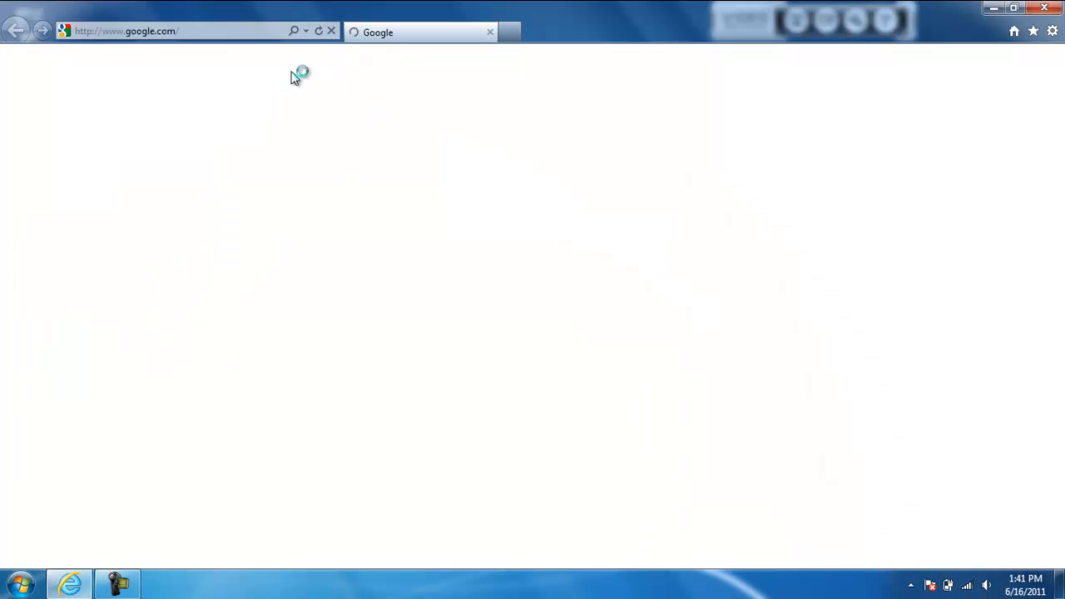
left_click(236, 30)
type("min")
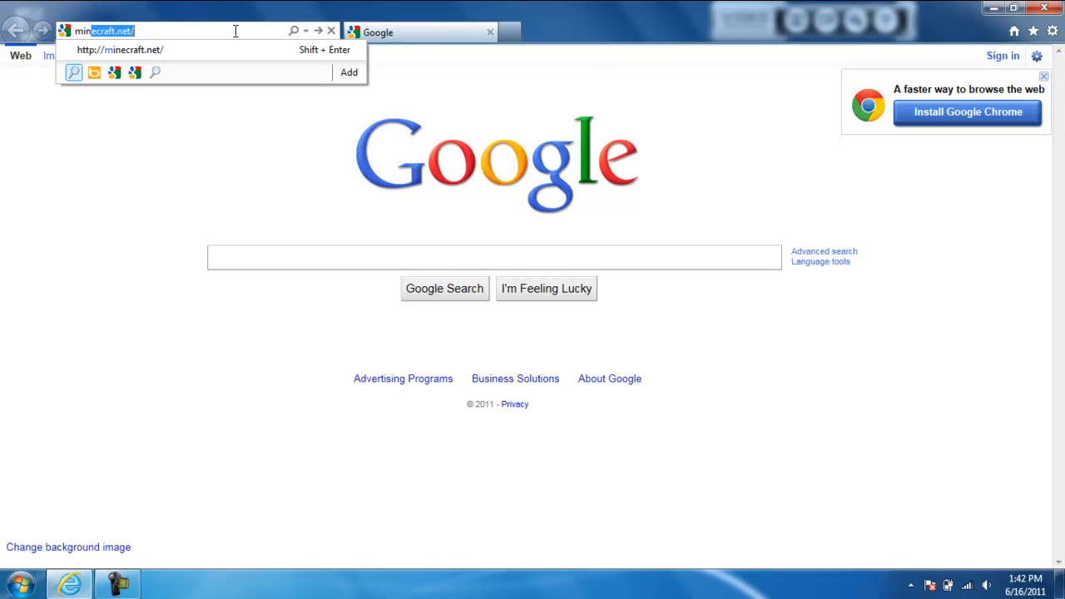
type("ecraft.ne")
key("Return")
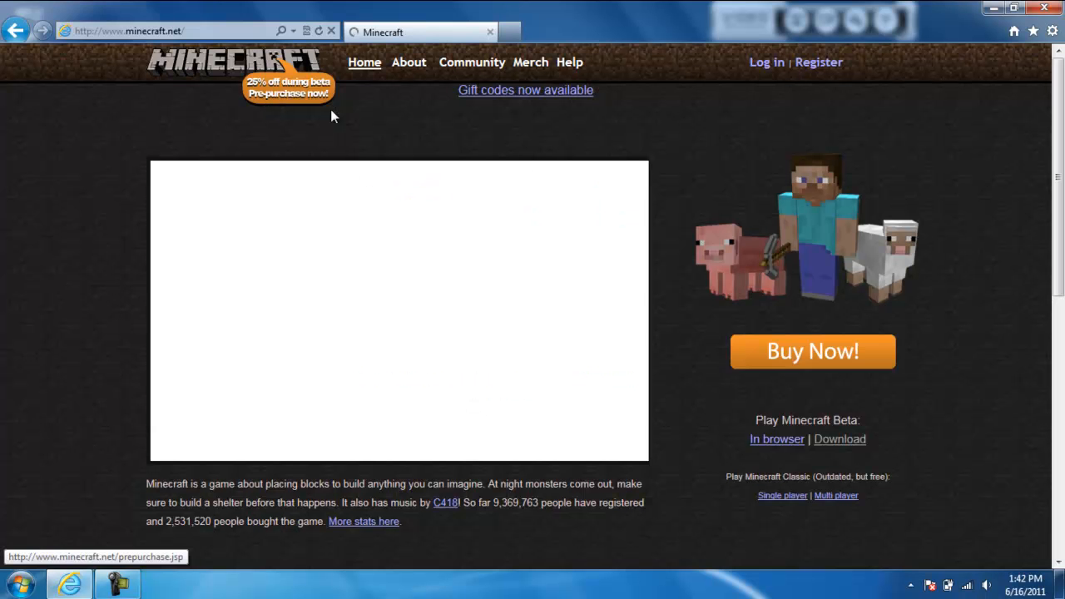
left_click(848, 445)
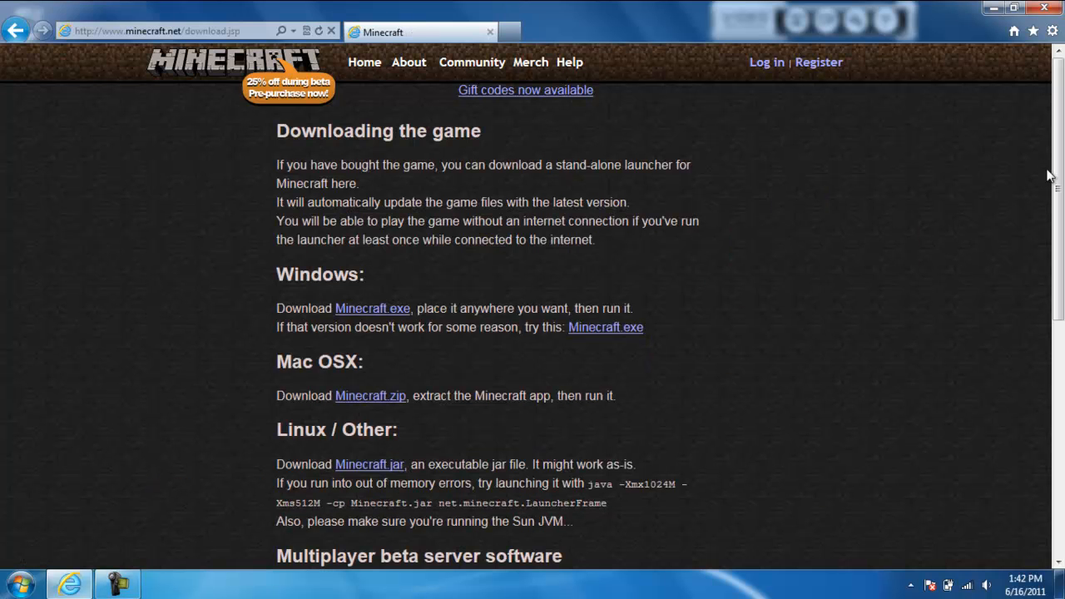
Download Minecraft_Server.exe from the multiplayer beta server section into the desktop's Minecraft Server folder, and close the browser
left_click_drag(1059, 174, 1061, 400)
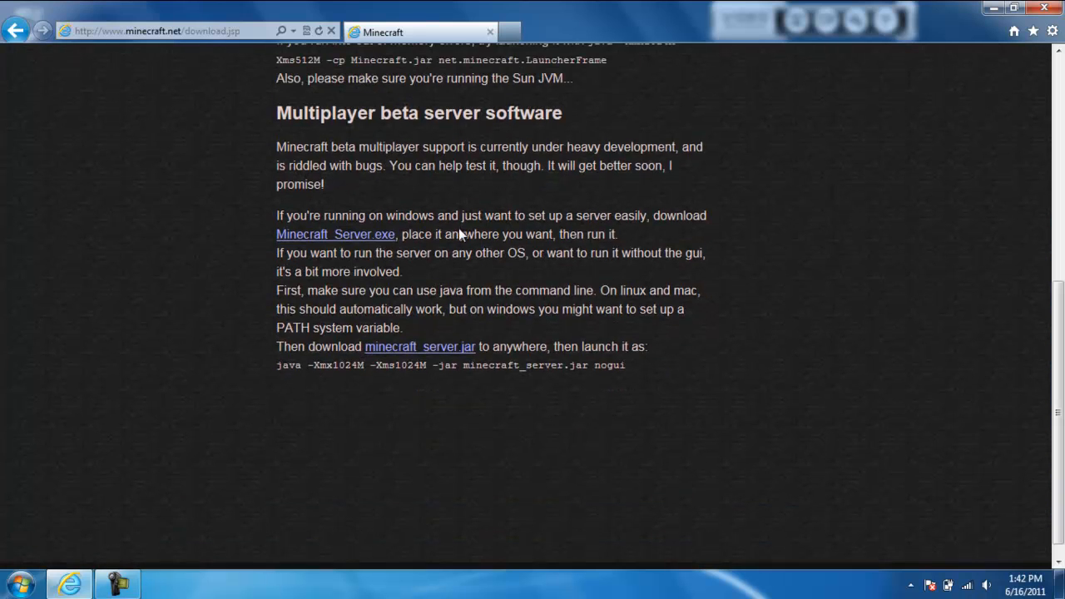
left_click(334, 235)
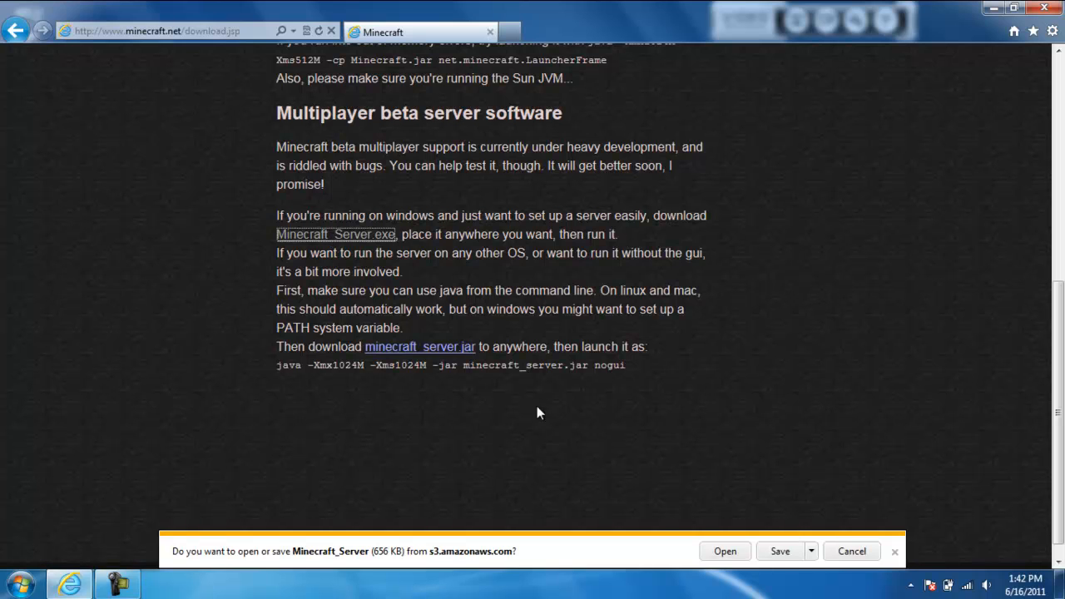
left_click(811, 550)
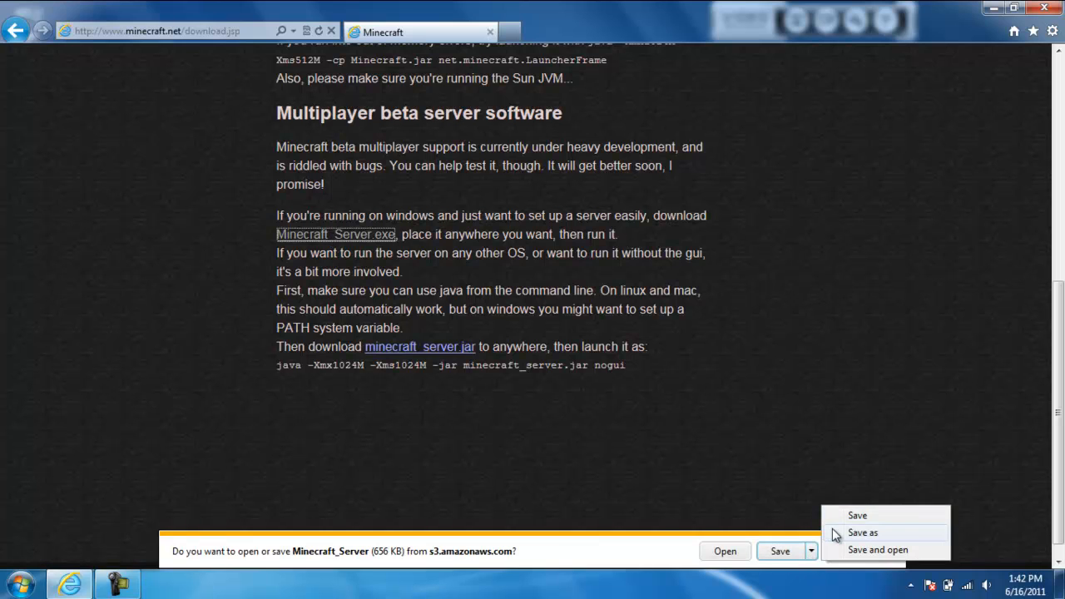
left_click(858, 533)
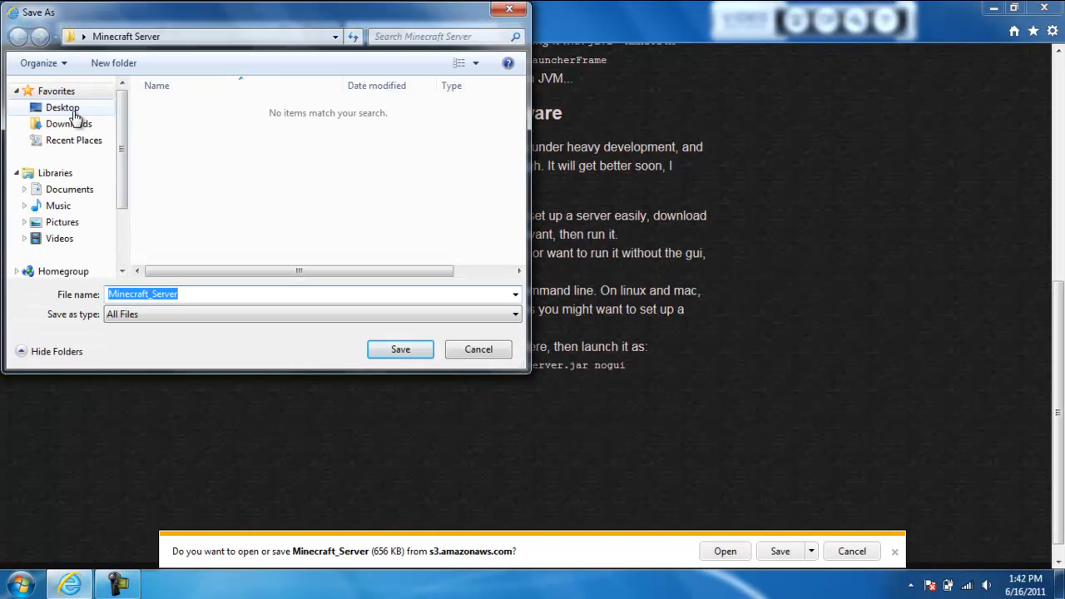
left_click(75, 112)
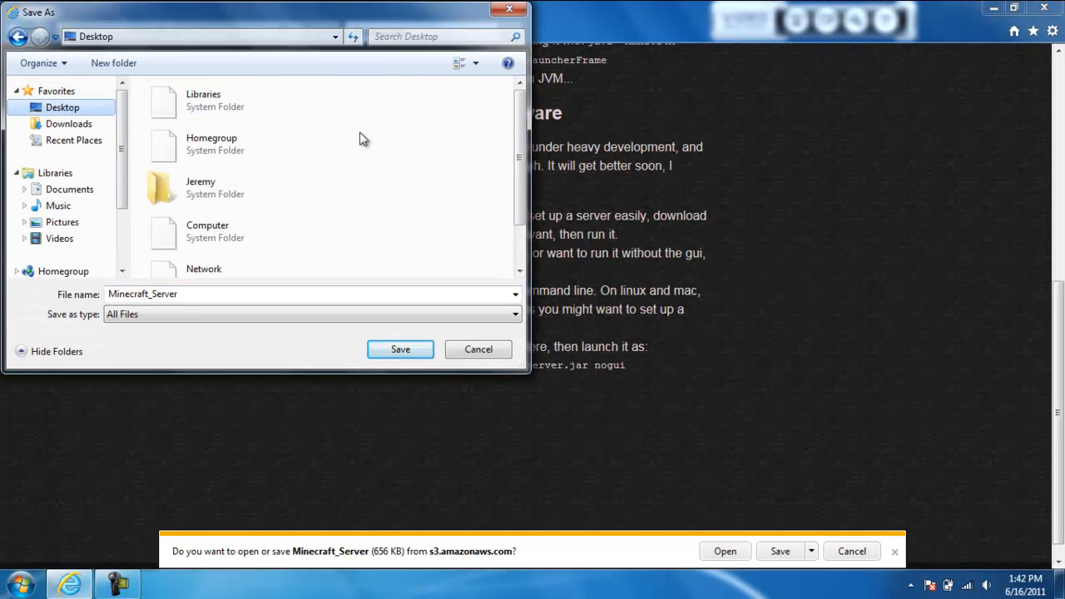
left_click_drag(518, 150, 517, 193)
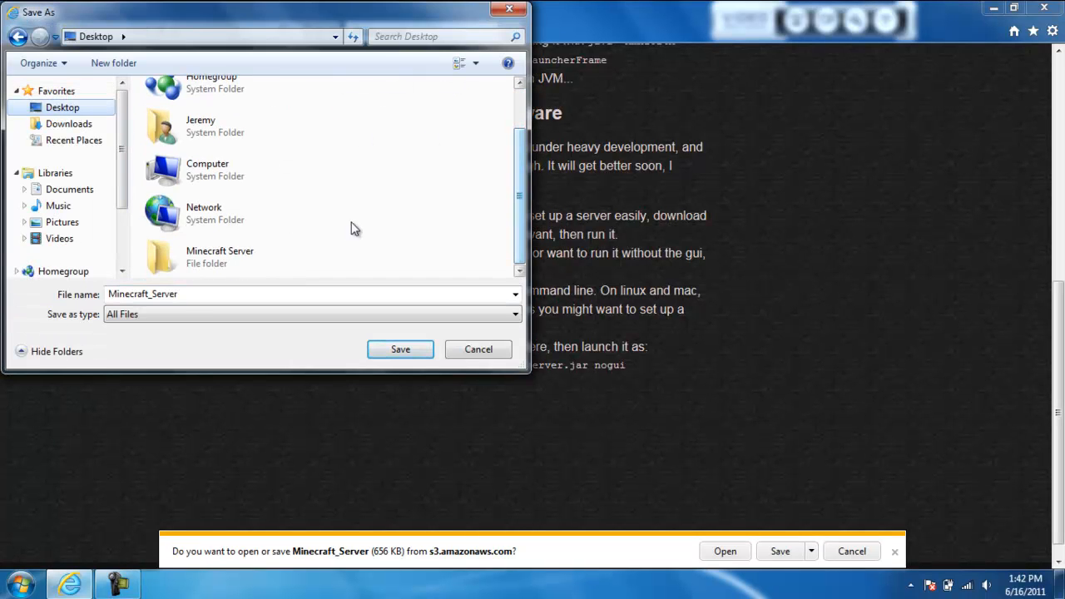
double_click(241, 257)
left_click(398, 350)
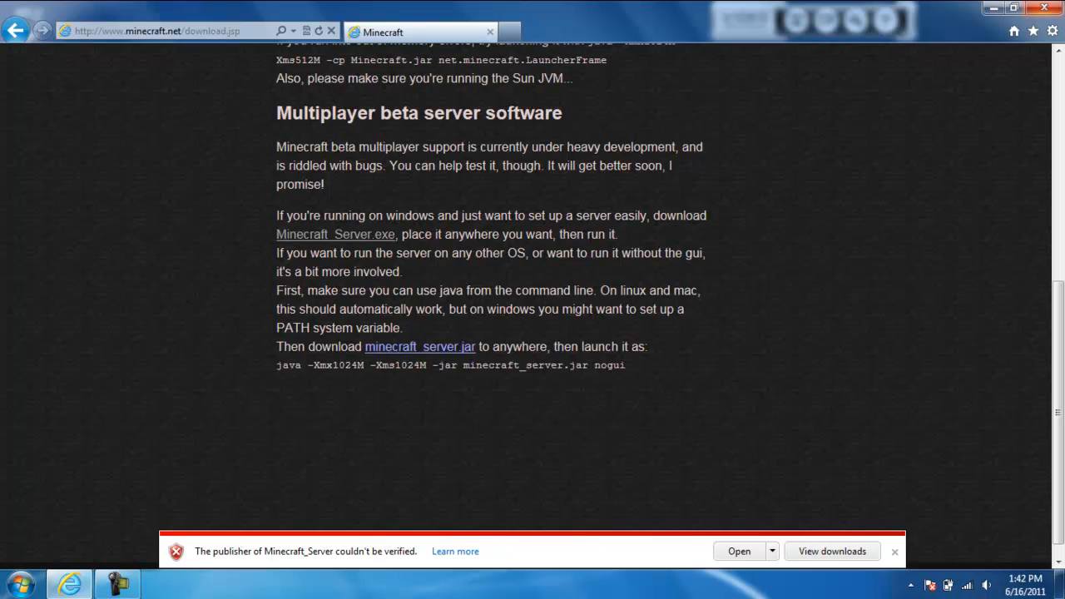
left_click(1047, 9)
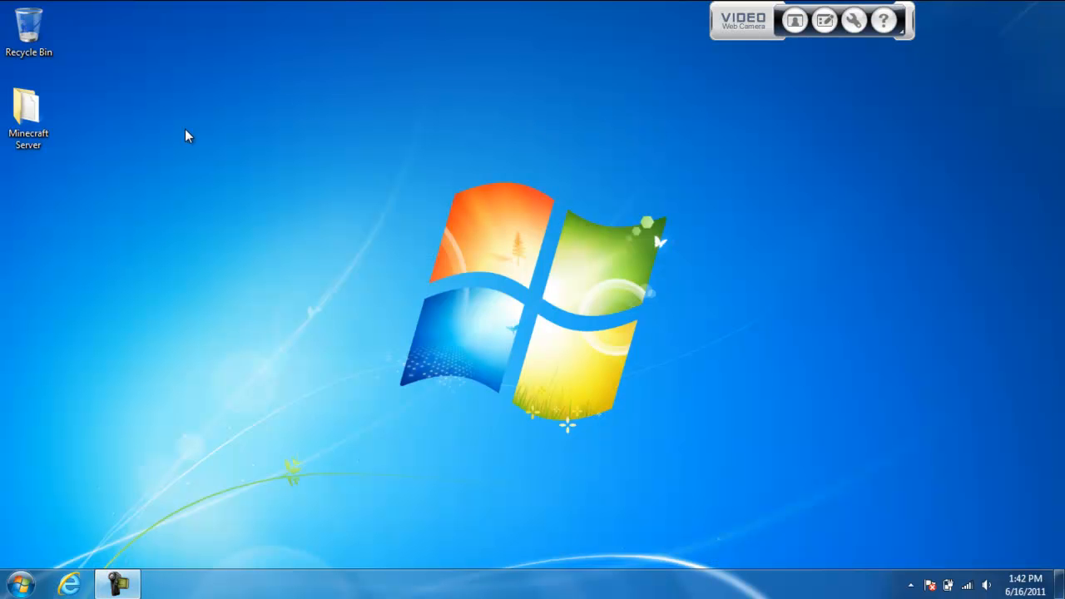
Open the Minecraft Server folder and rename the downloaded file to Minecraft_Server.exe
double_click(18, 117)
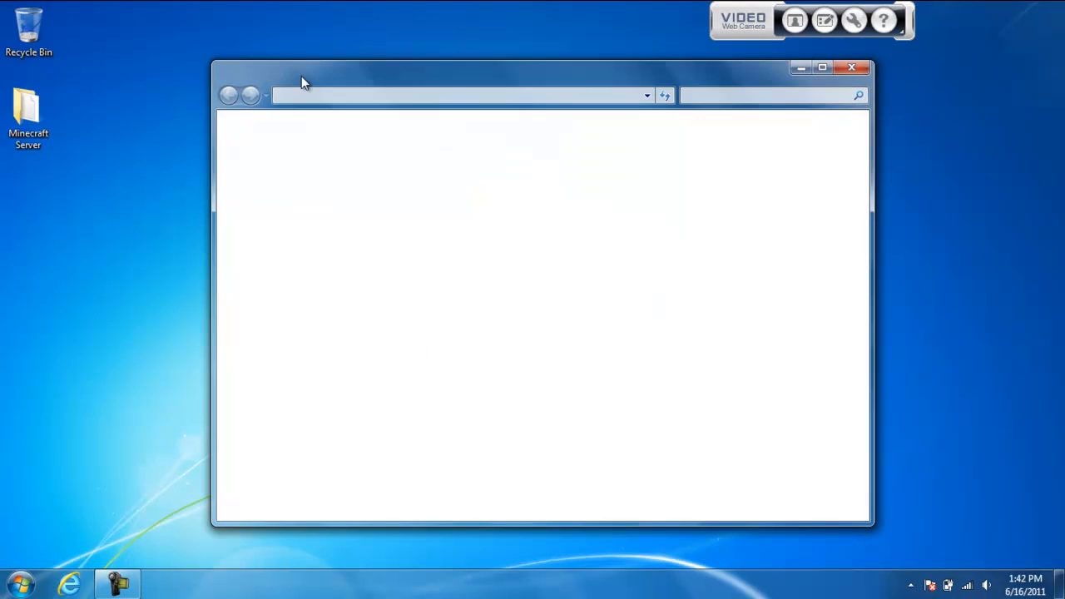
left_click_drag(320, 76, 292, 60)
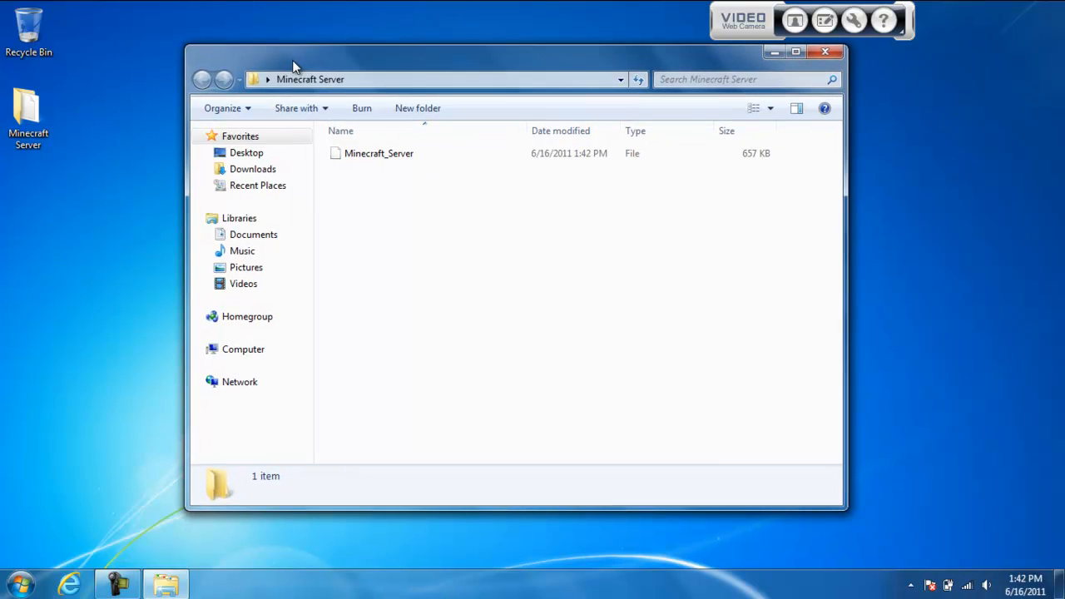
right_click(442, 160)
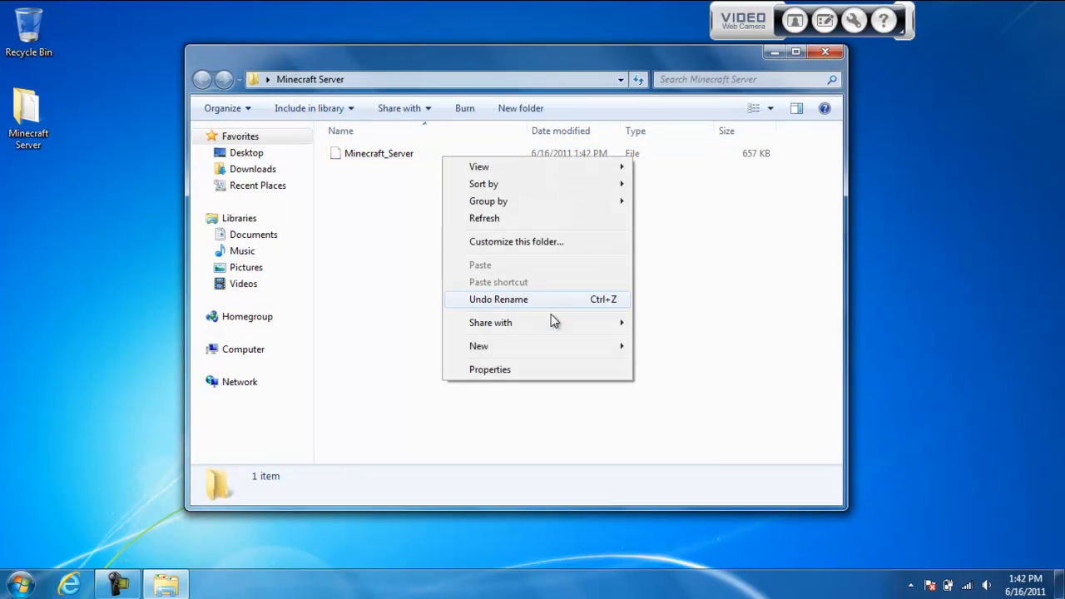
left_click(381, 351)
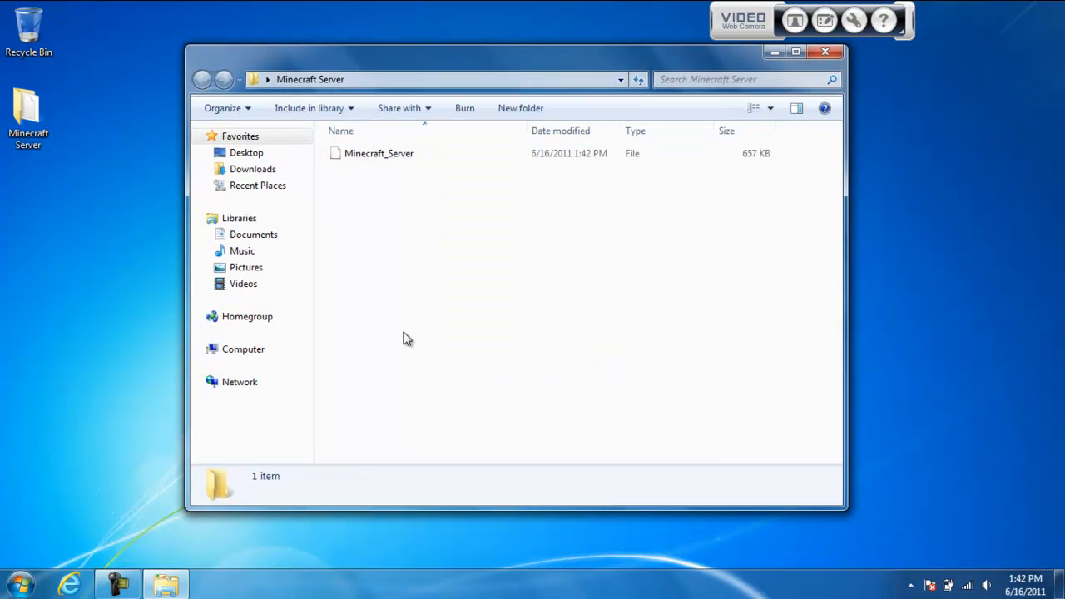
right_click(436, 153)
left_click(423, 159)
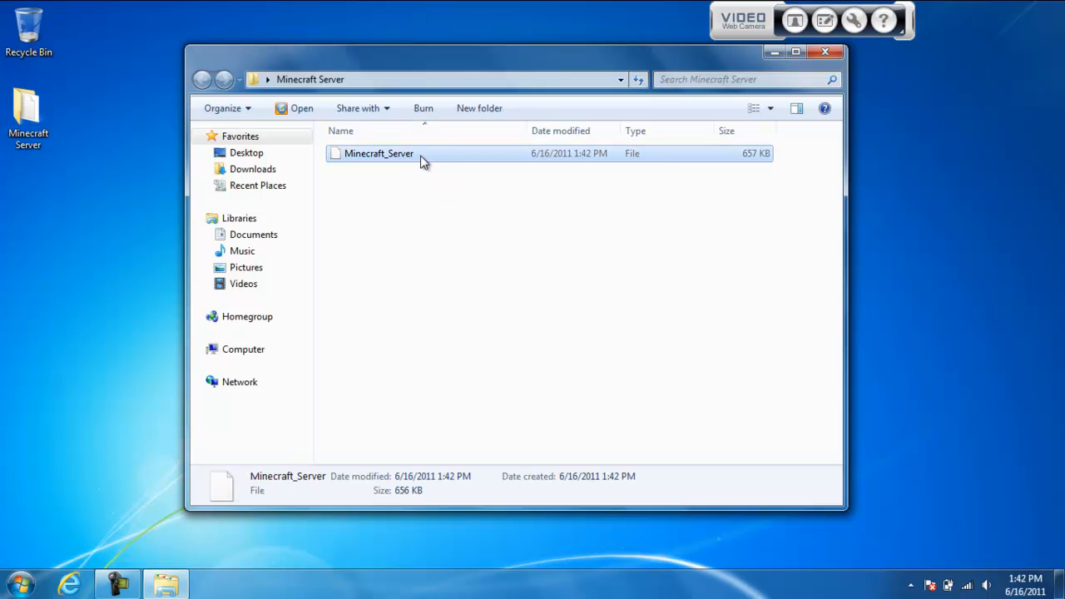
right_click(422, 157)
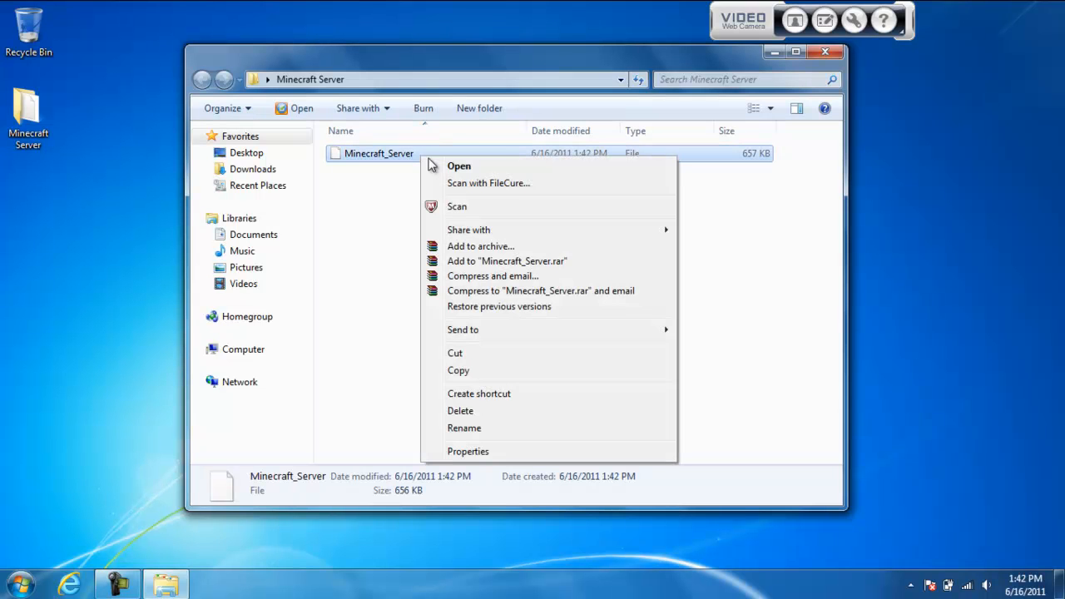
left_click(519, 428)
key("End")
type(".exe")
key("Return")
left_click(429, 271)
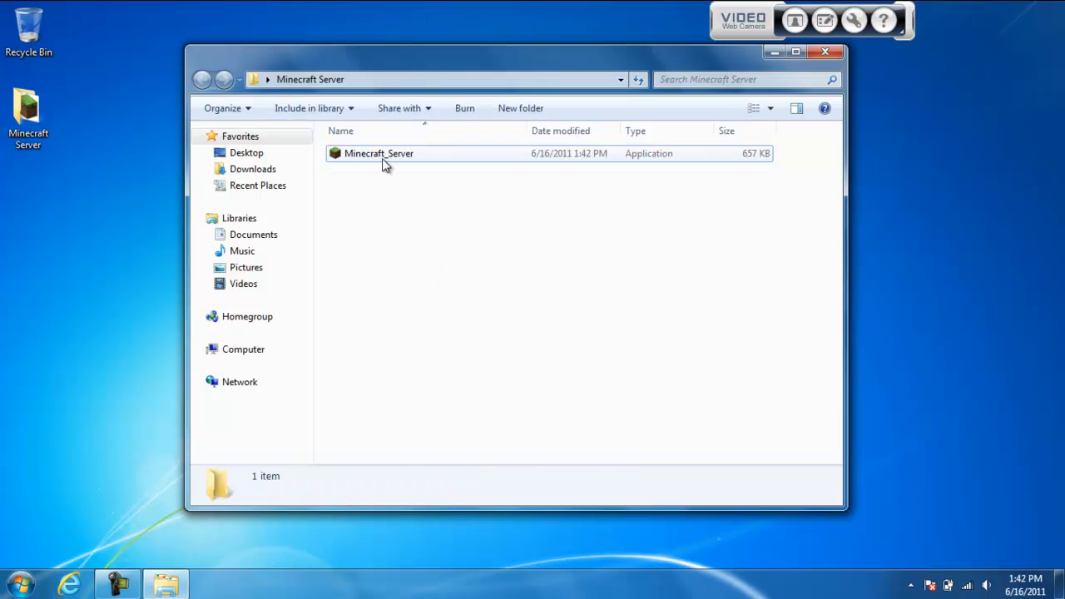
Run the Minecraft_Server application to generate its world and files, and shut the server down with the stop command
double_click(439, 158)
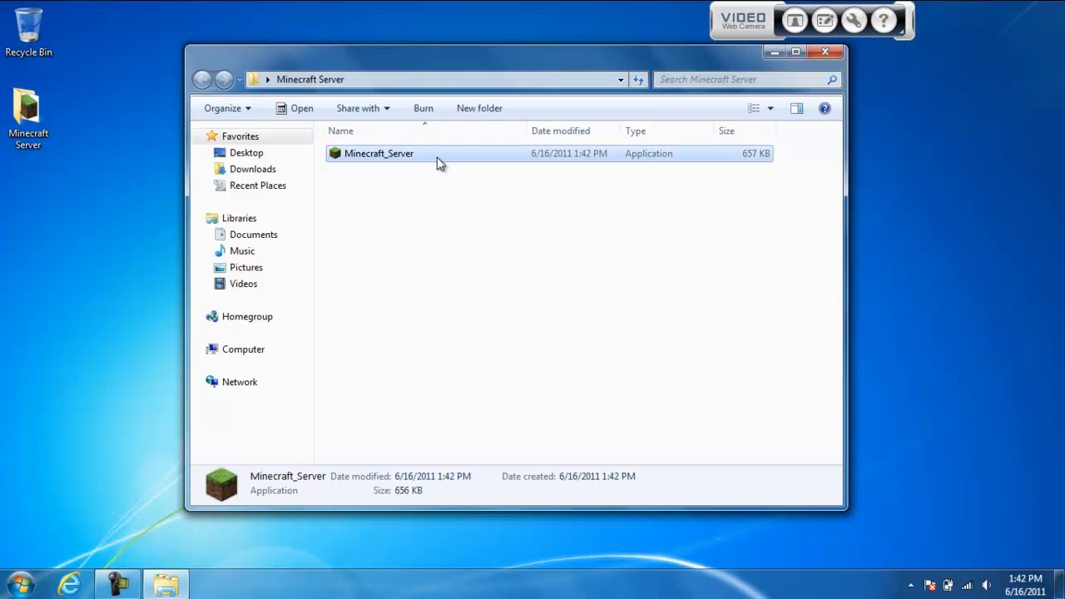
left_click(589, 307)
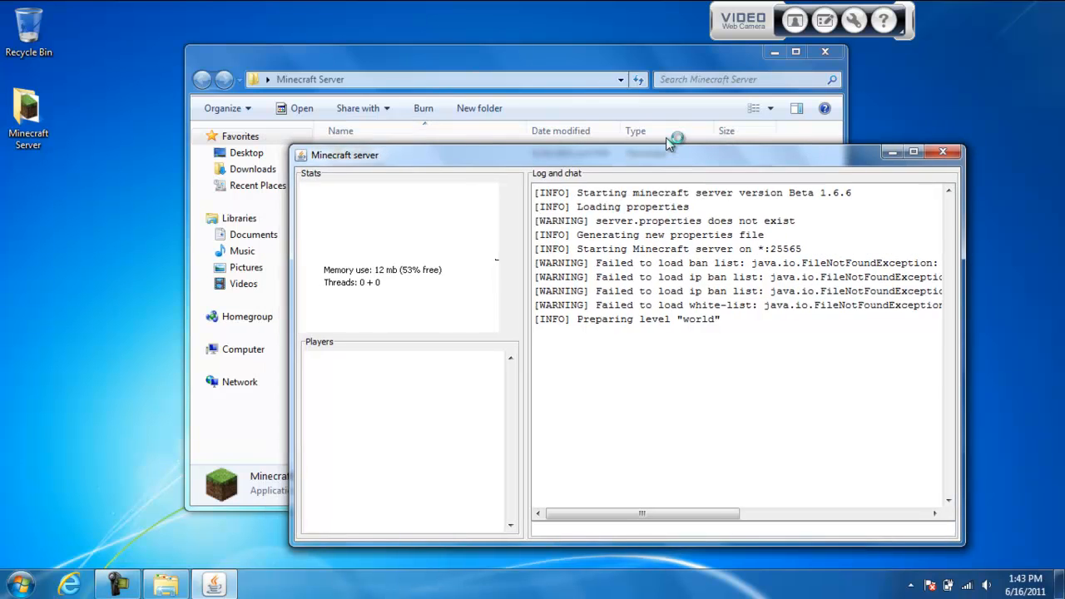
left_click(665, 137)
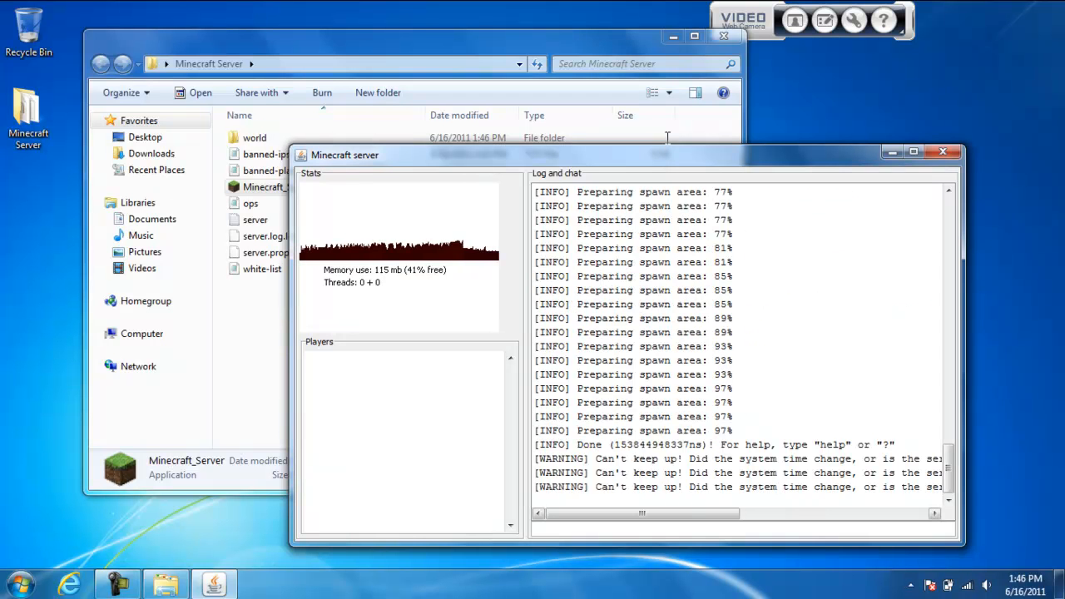
type("stop")
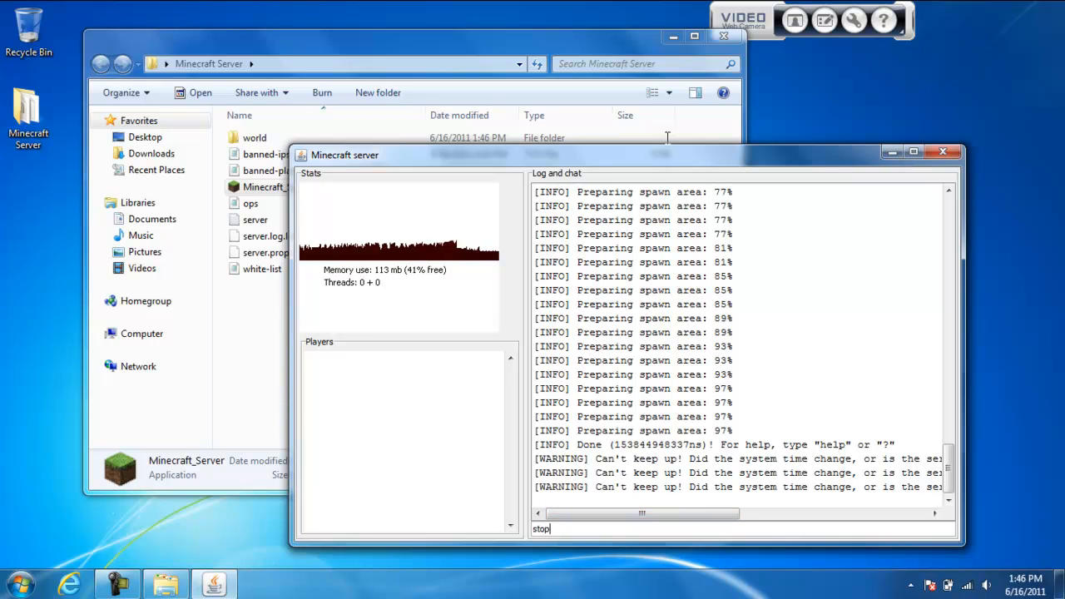
key("Return")
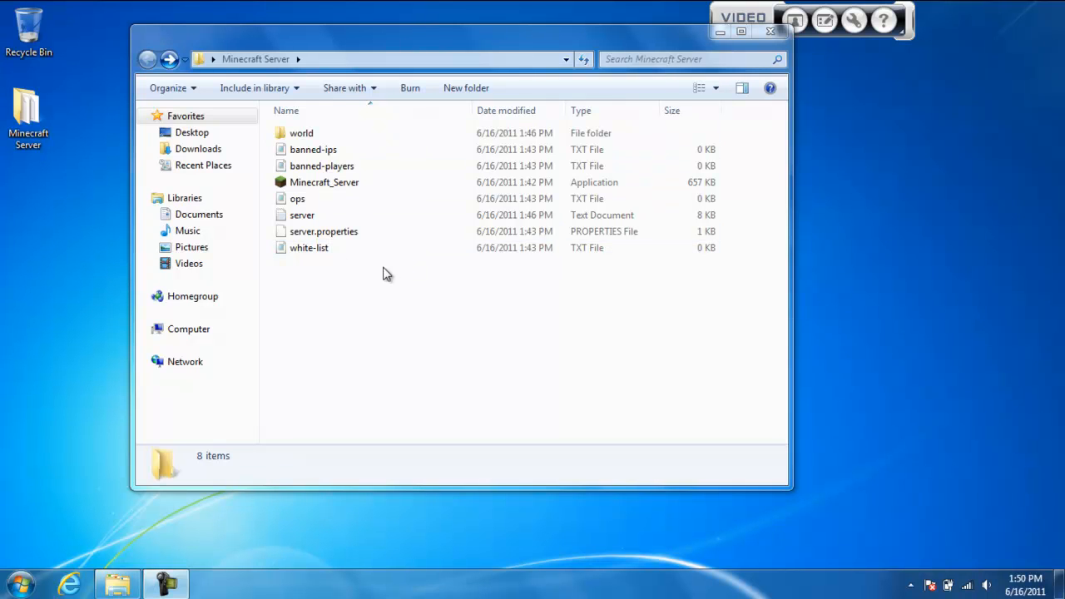
Look through the world folder with its players and region subfolders, and return to the Minecraft Server folder
double_click(358, 136)
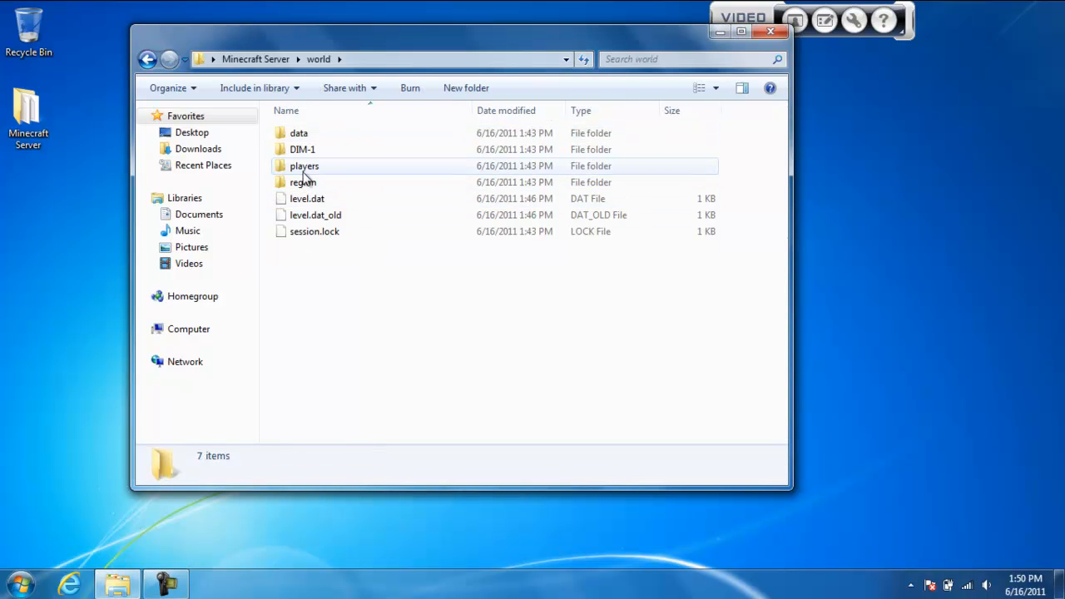
double_click(301, 166)
left_click(148, 62)
left_click(304, 186)
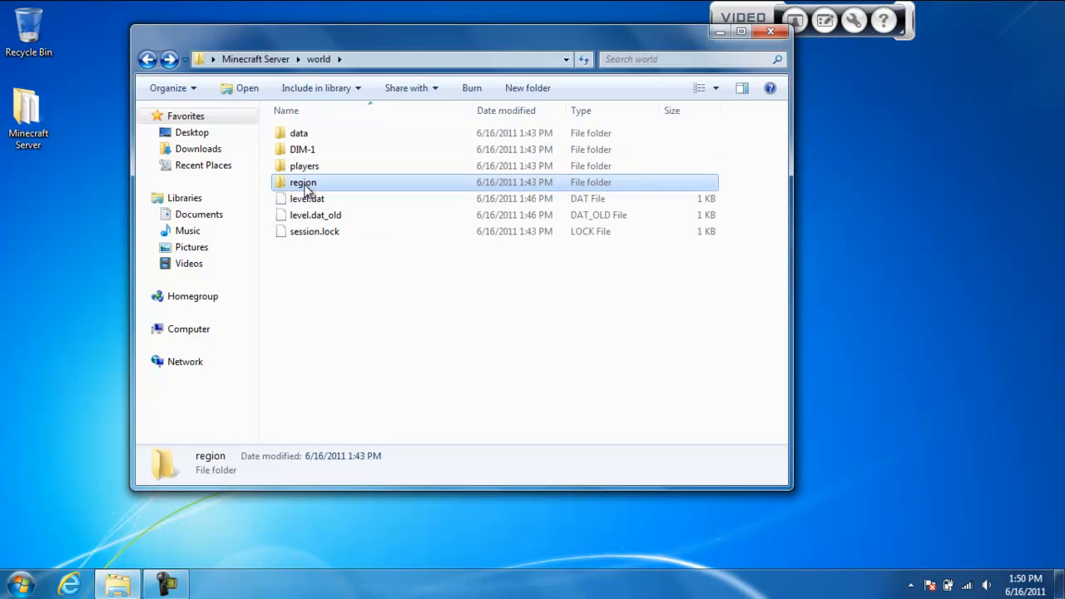
double_click(304, 186)
left_click(146, 60)
left_click(146, 64)
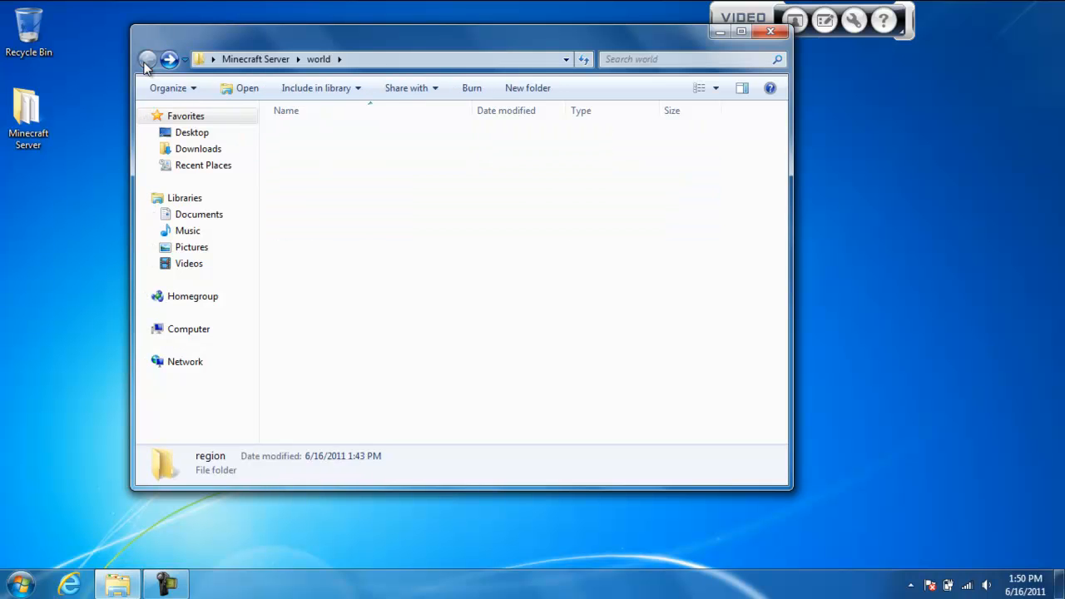
left_click(426, 343)
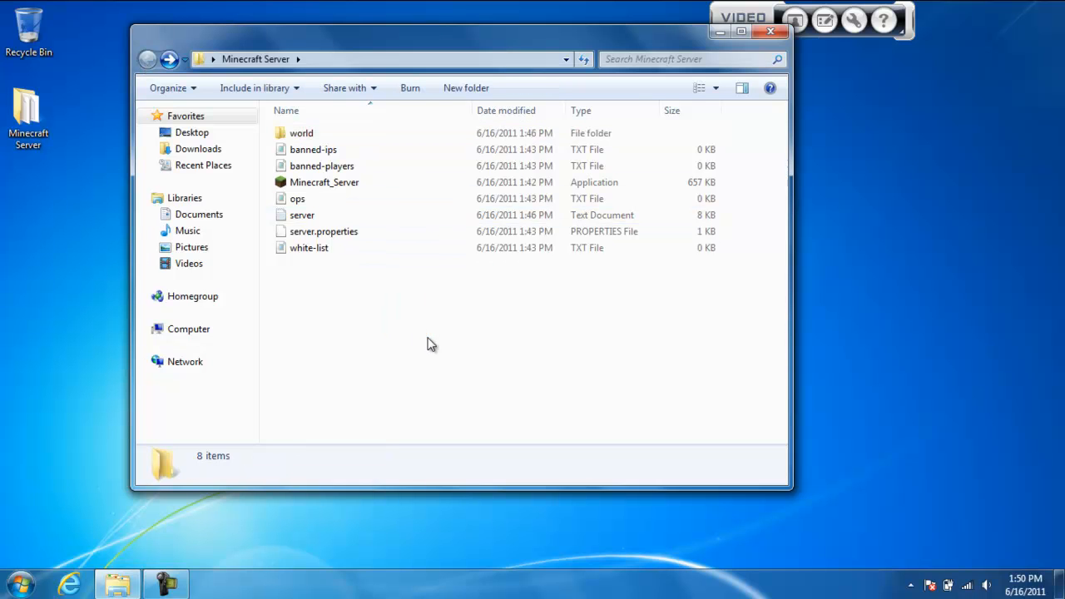
Enter 192.168.1.1 and 276.267.32.3 on separate lines in the banned-ips file as a sample, and close it without saving
double_click(397, 147)
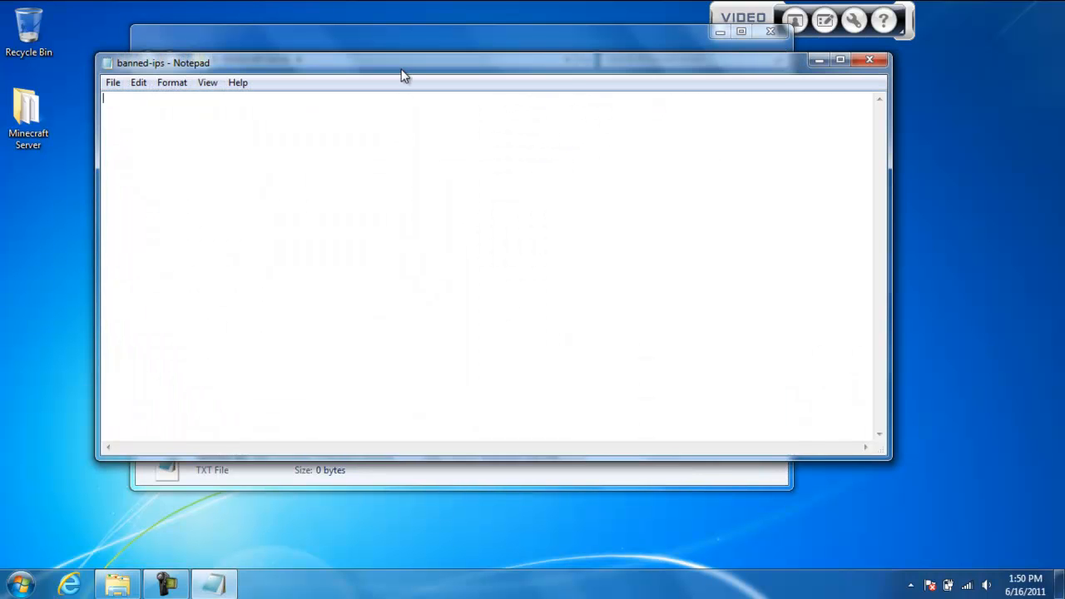
left_click_drag(401, 73, 479, 188)
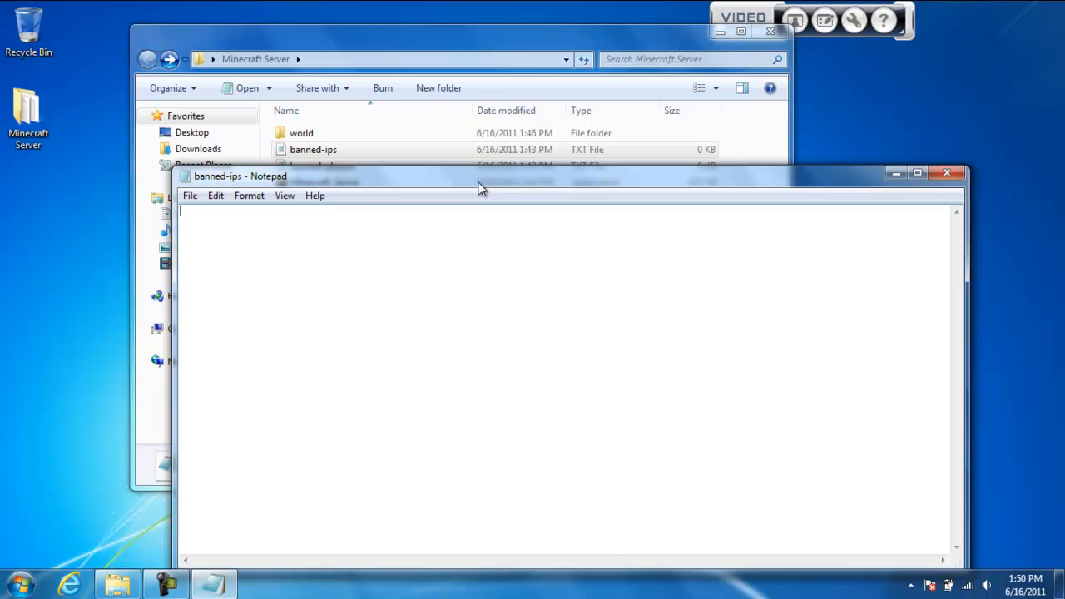
type("192.168.1.1 2")
type("76")
type(".267.32332")
key("BackSpace")
key("BackSpace")
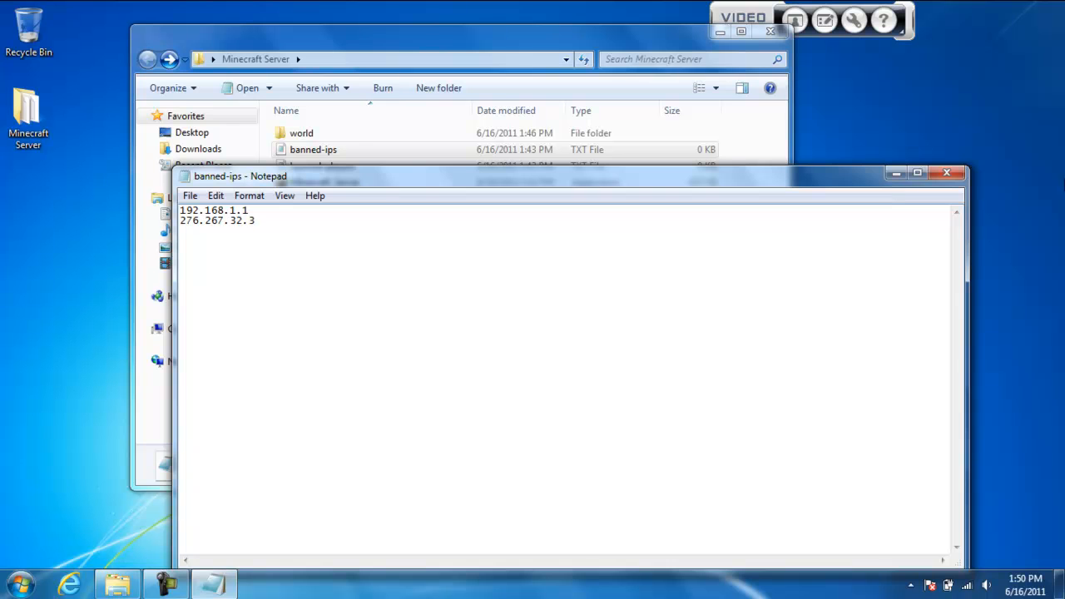
left_click(948, 173)
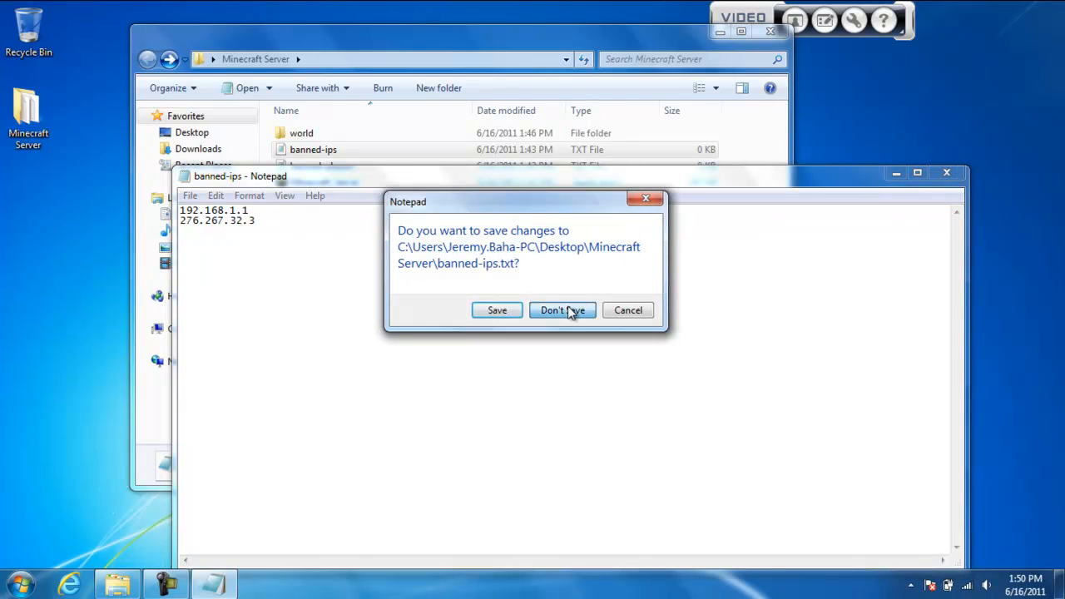
left_click(563, 310)
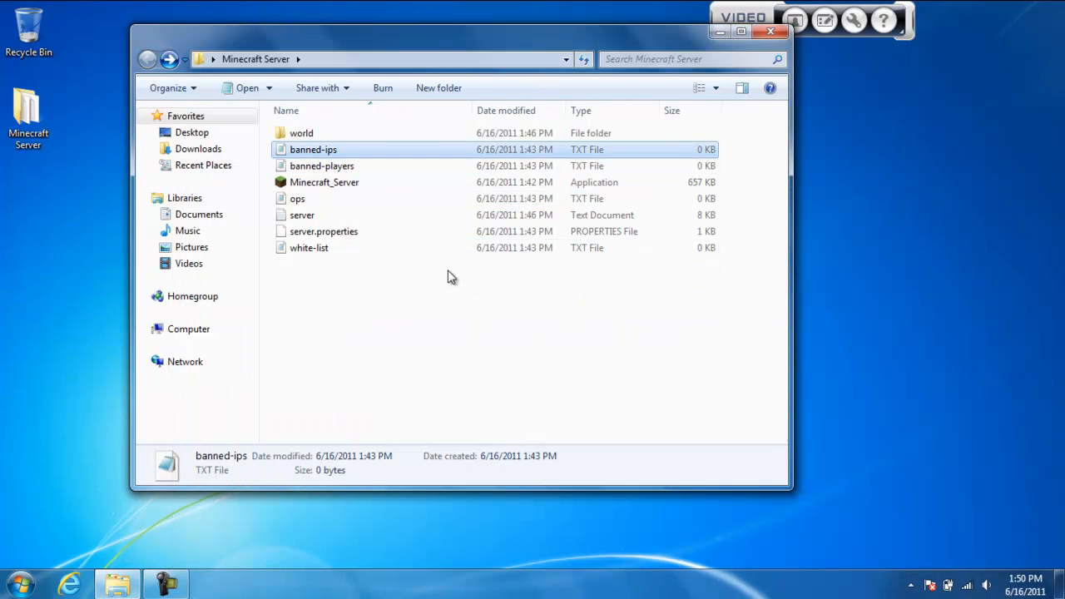
Enter two sample player names on separate lines in the banned-players file, and close it without saving
double_click(349, 166)
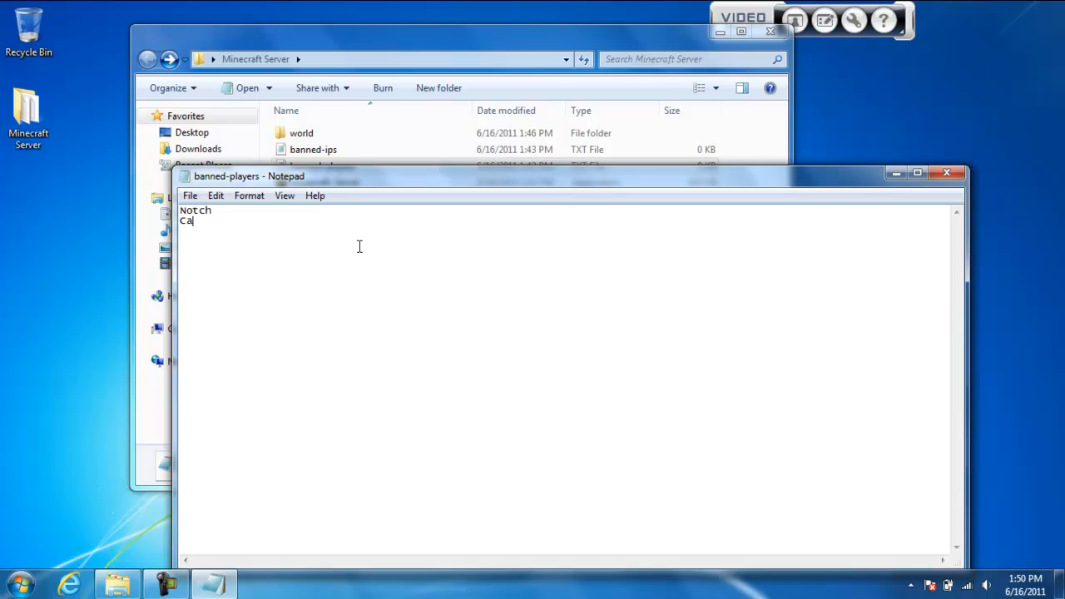
type("am")
left_click(946, 172)
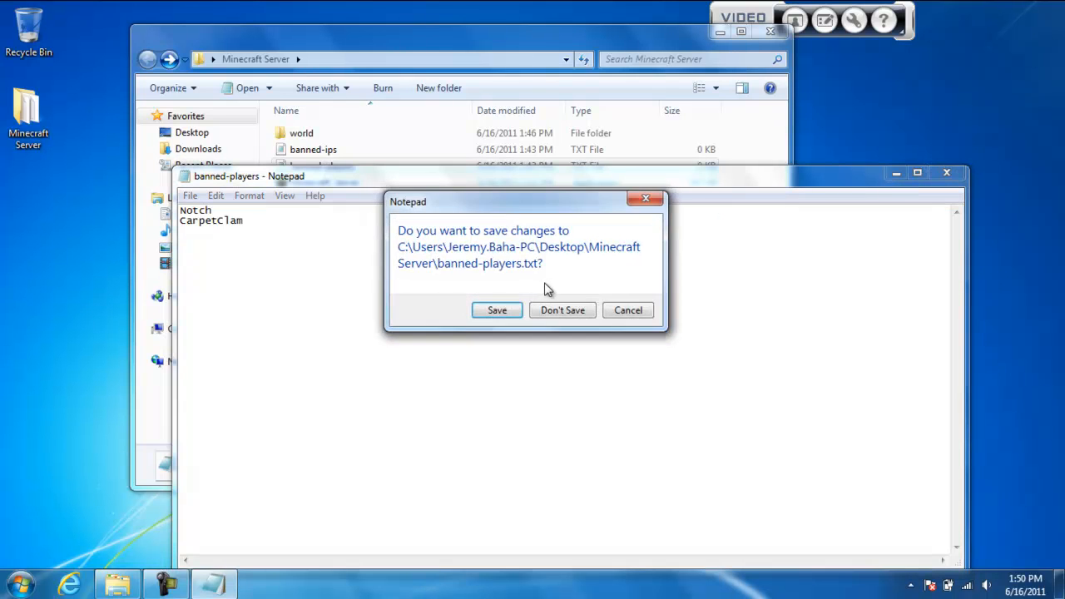
left_click(552, 312)
left_click(396, 273)
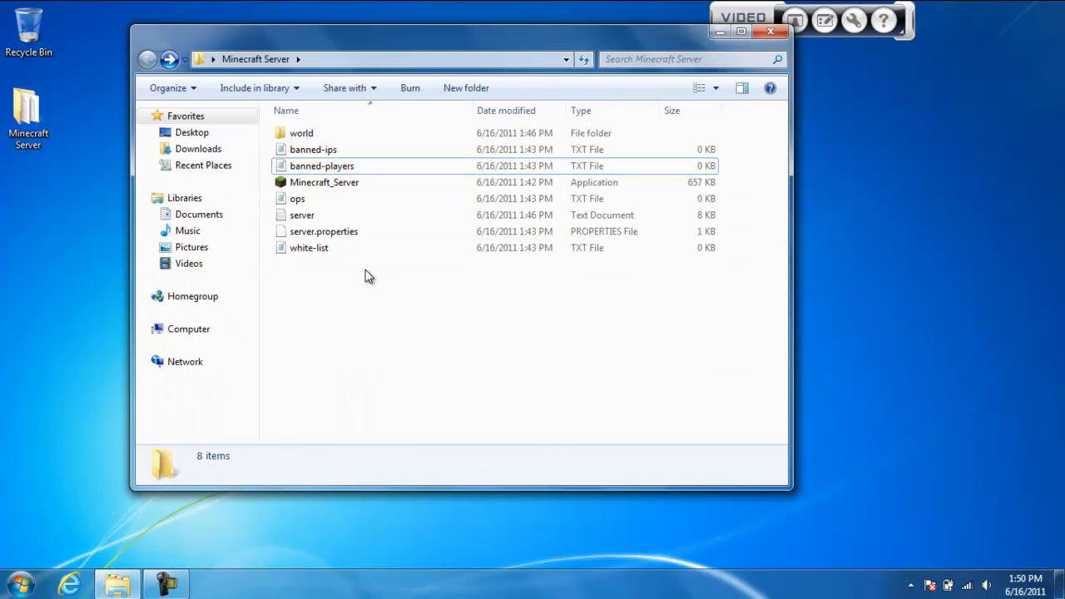
Open the ops file to view its contents, and close it without saving
left_click(386, 183)
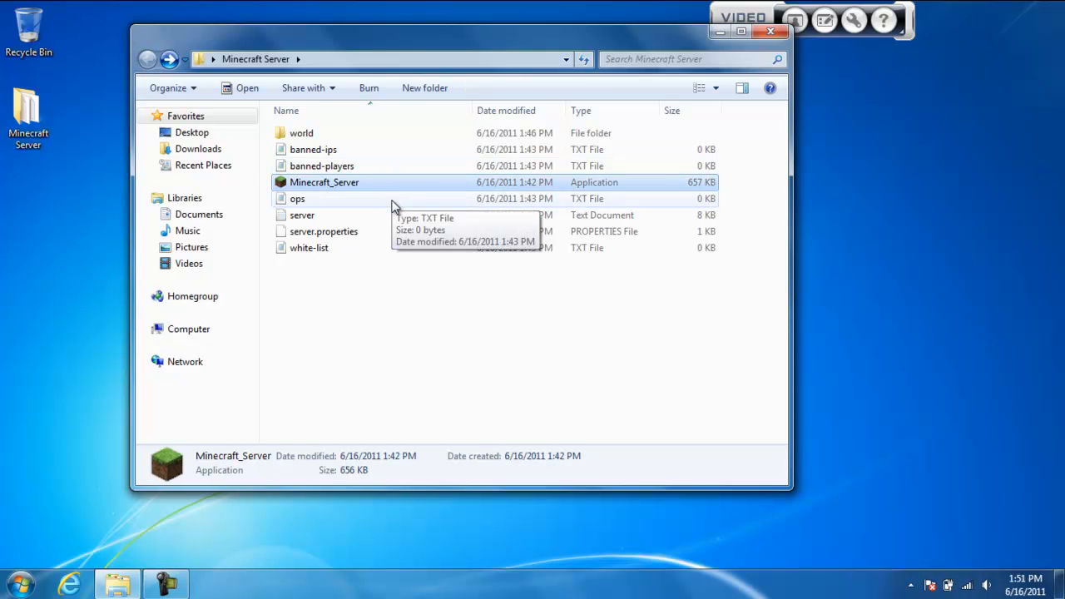
double_click(393, 203)
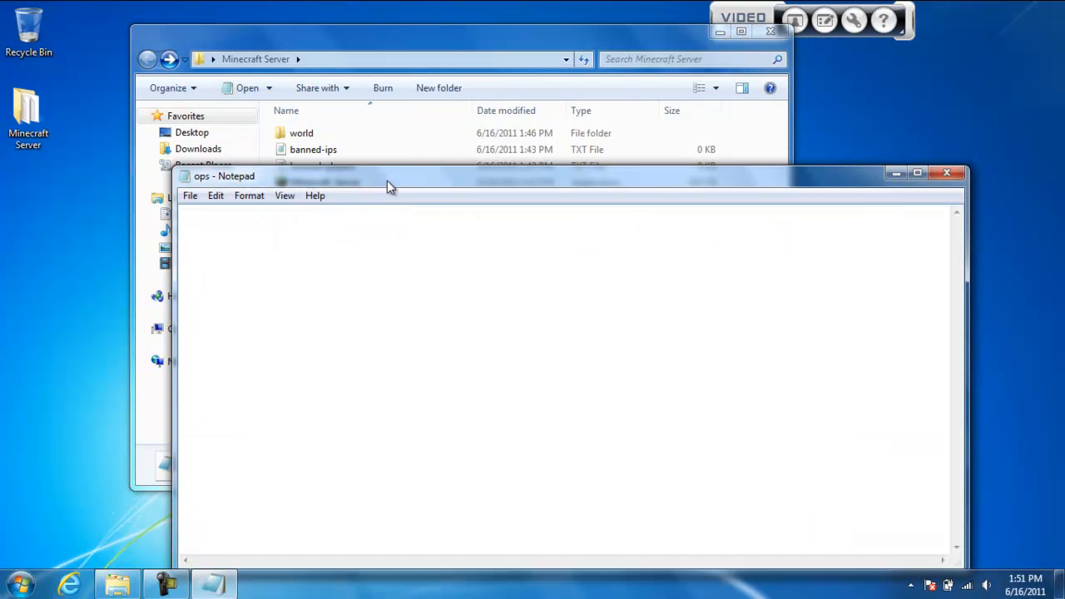
left_click_drag(385, 176, 383, 122)
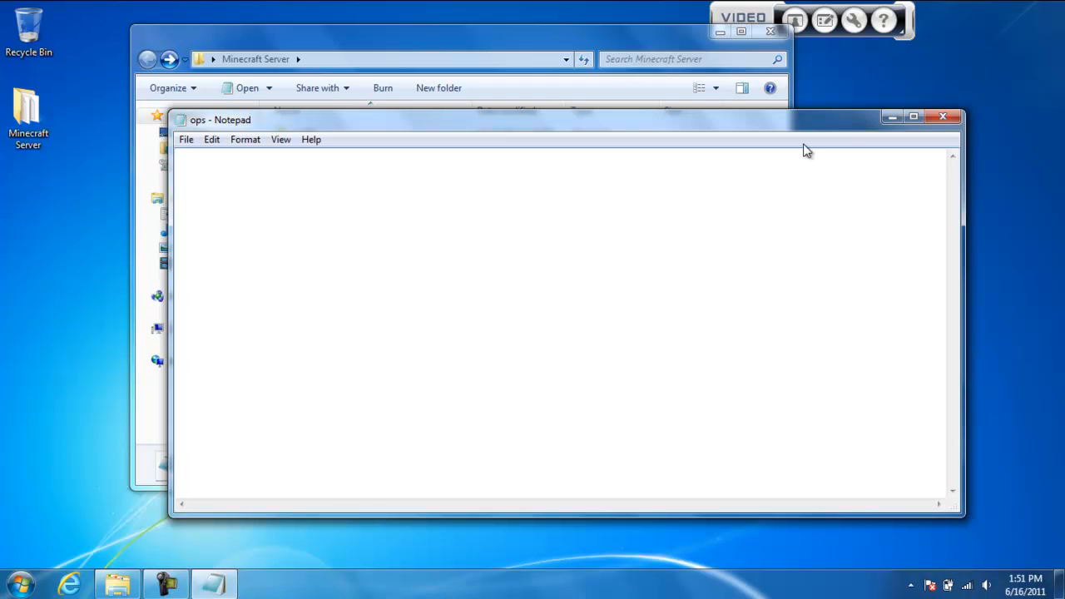
left_click(942, 117)
left_click(562, 311)
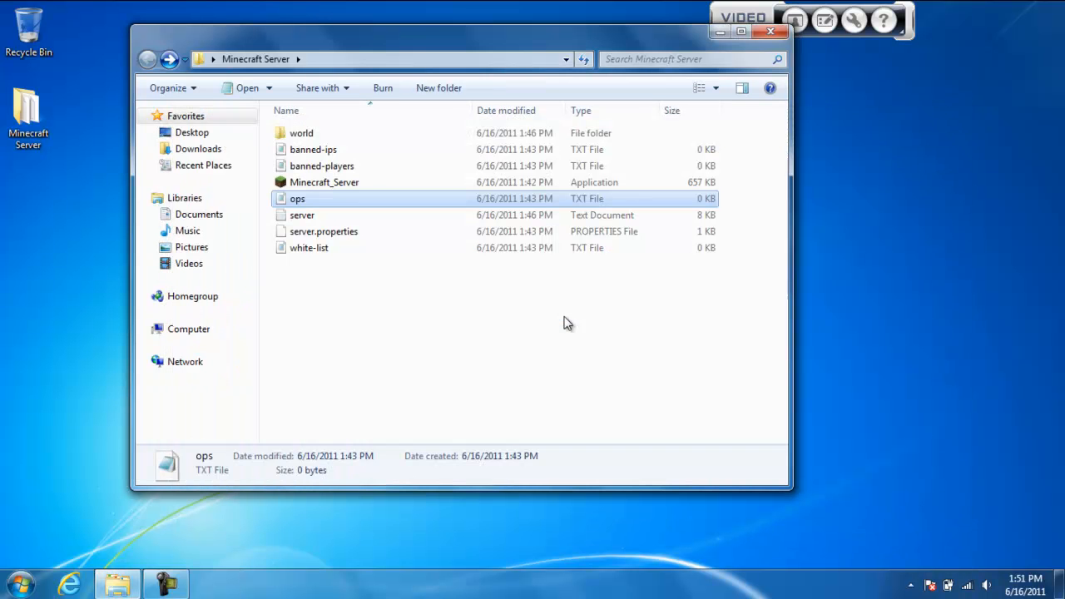
left_click(324, 350)
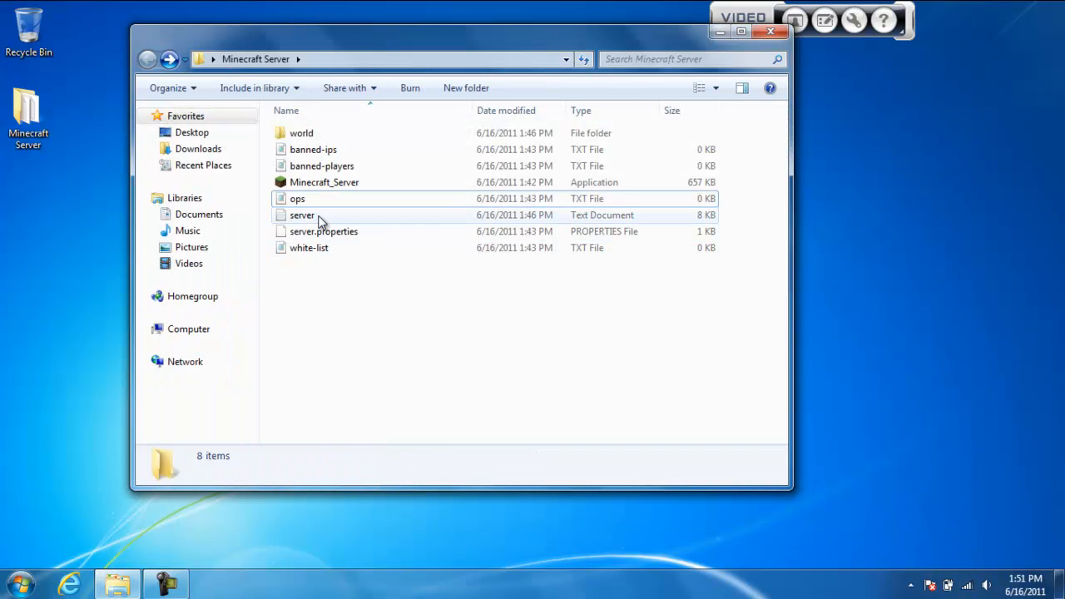
Open the server log text document, widen its window to view the startup entries, and close it
double_click(320, 218)
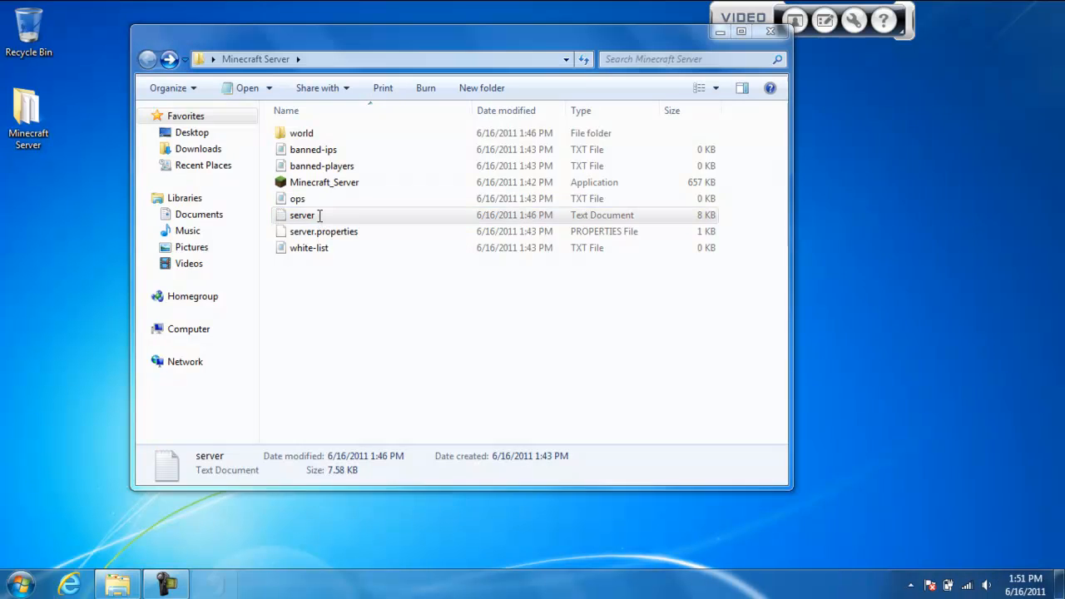
left_click_drag(509, 124, 407, 57)
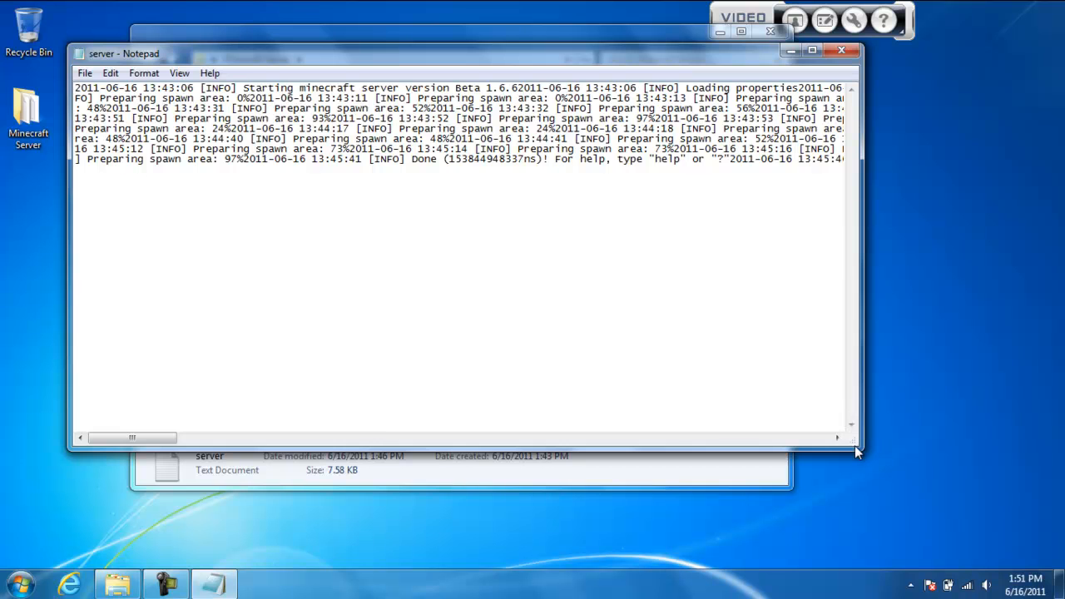
left_click_drag(857, 451, 944, 430)
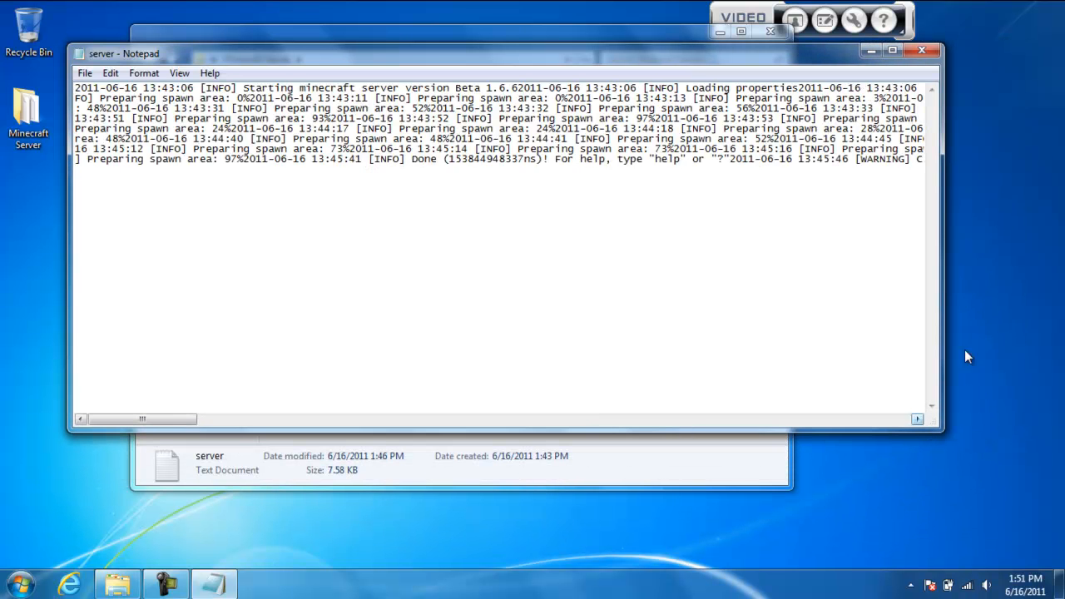
left_click(932, 51)
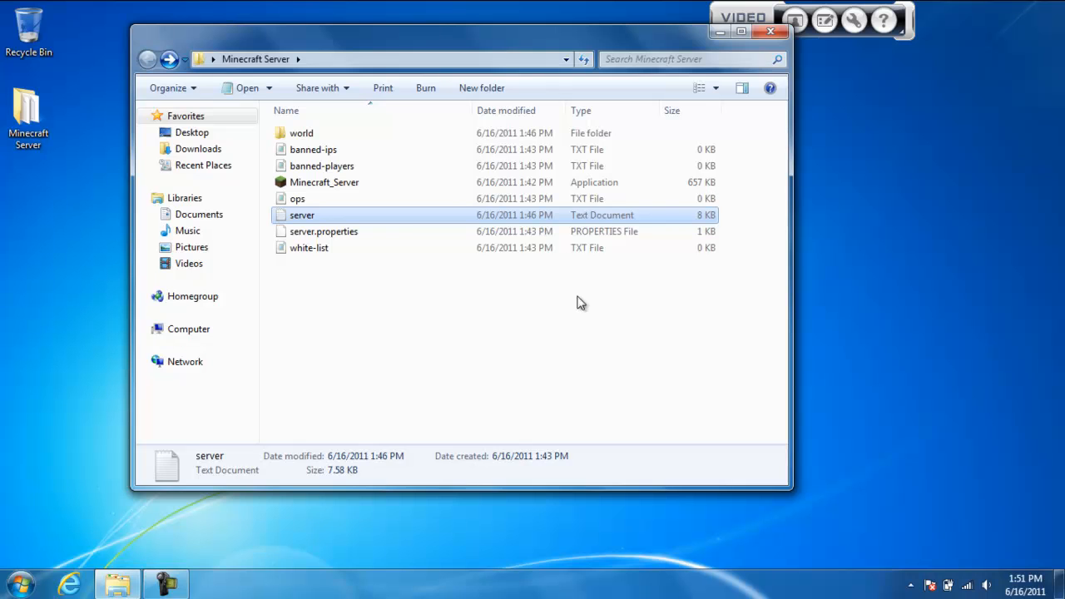
Open server.properties with Notepad from the list of installed programs, making Notepad the default for this file type
left_click(368, 236)
double_click(370, 241)
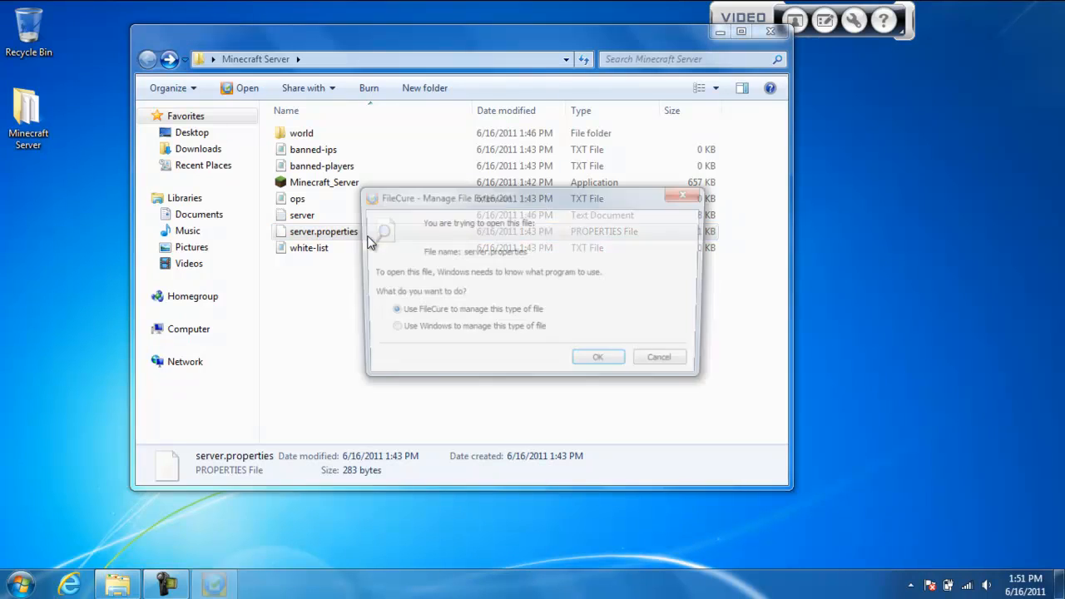
left_click(619, 367)
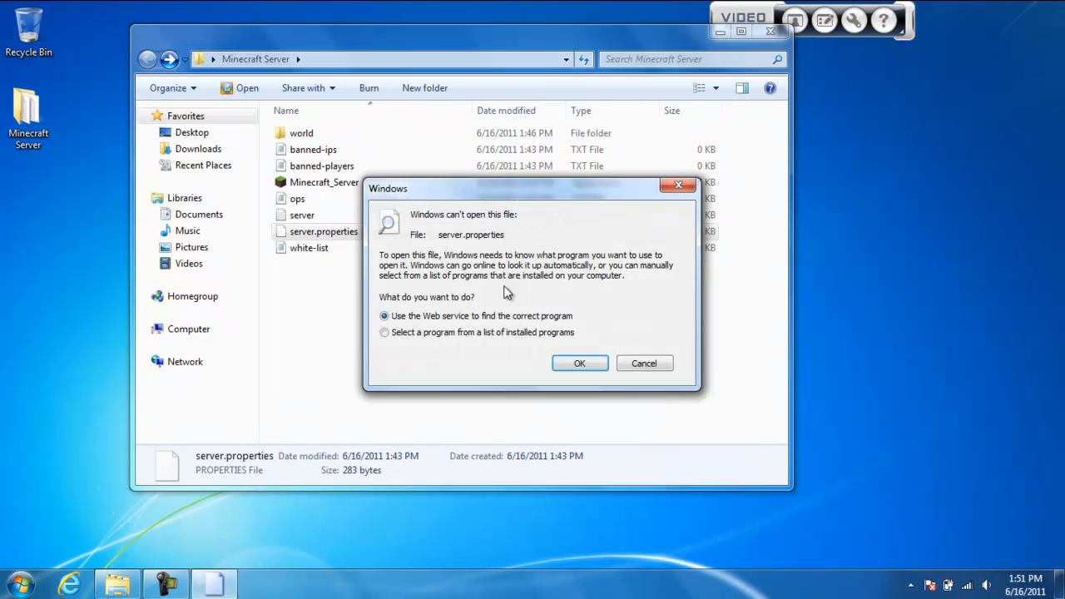
left_click(508, 328)
left_click(589, 363)
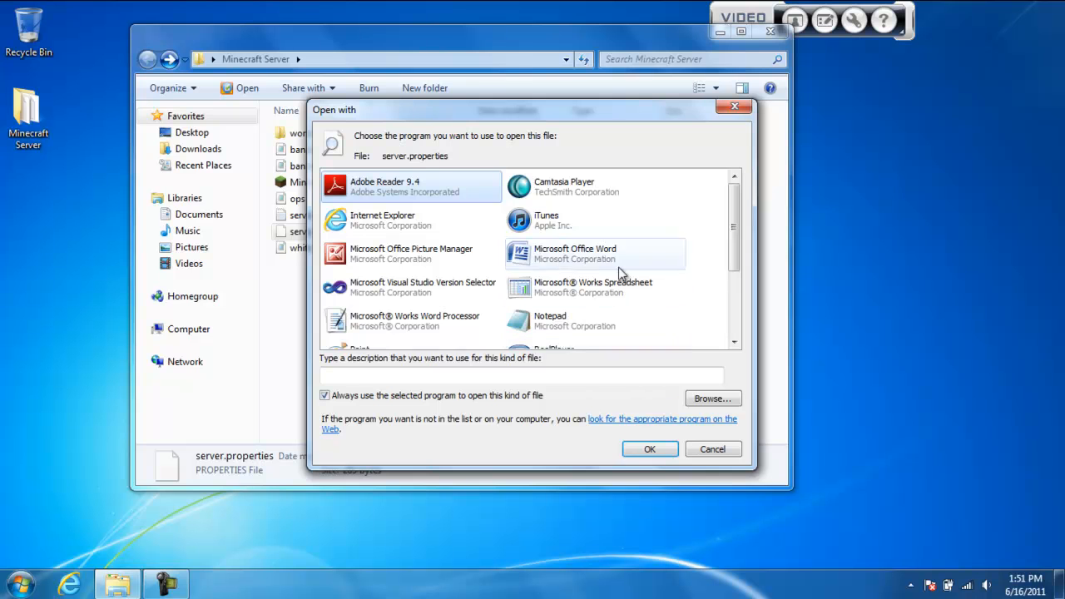
left_click(601, 324)
left_click(637, 450)
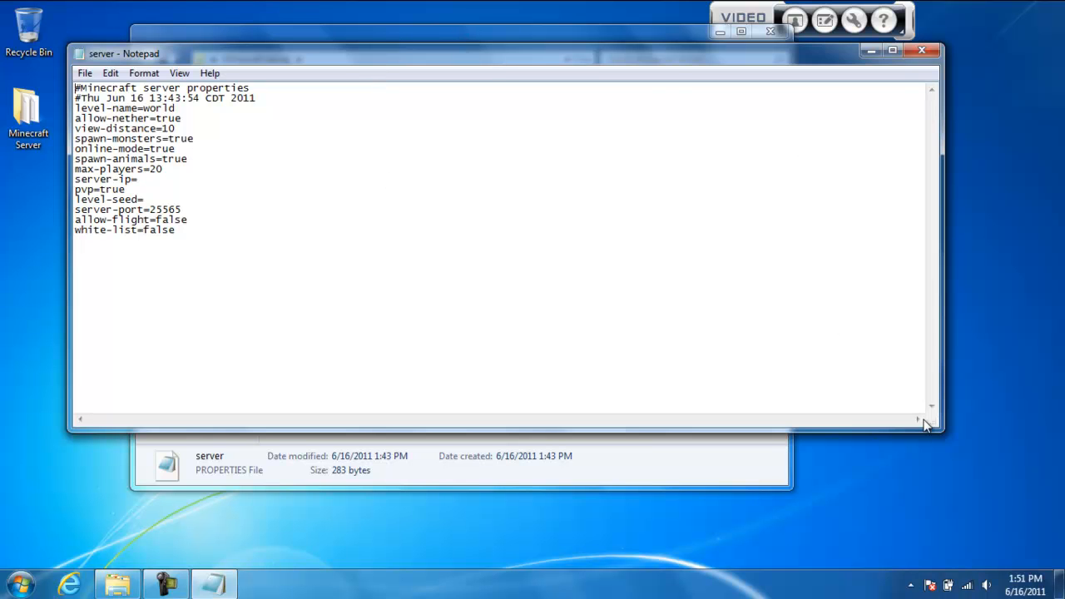
Narrow the properties file window and examine the level-name, allow-nether and view-distance settings
left_click_drag(930, 424, 364, 436)
left_click_drag(258, 60, 580, 134)
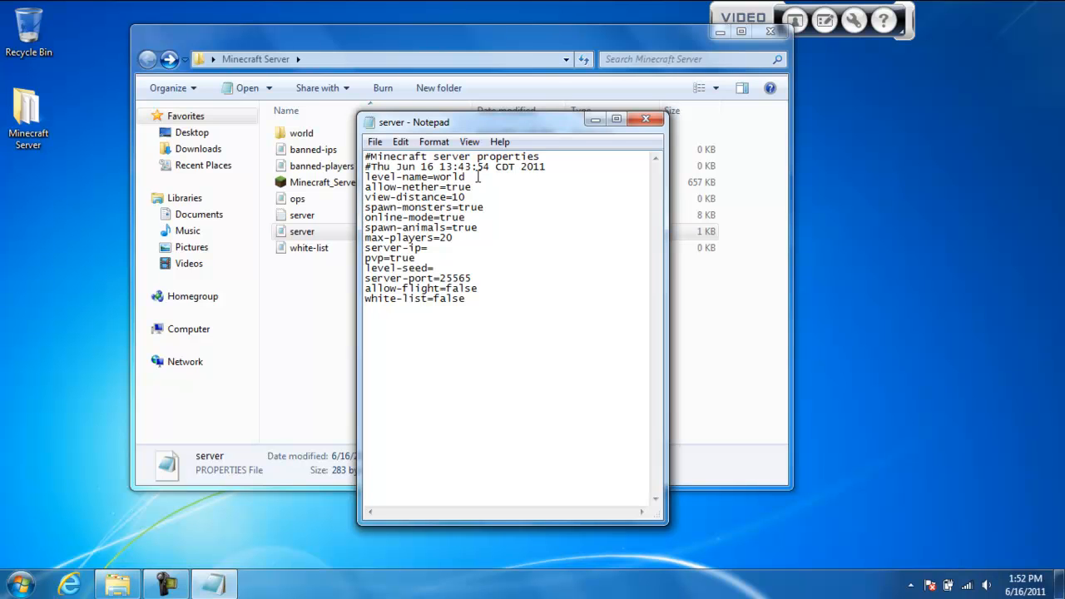
double_click(370, 178)
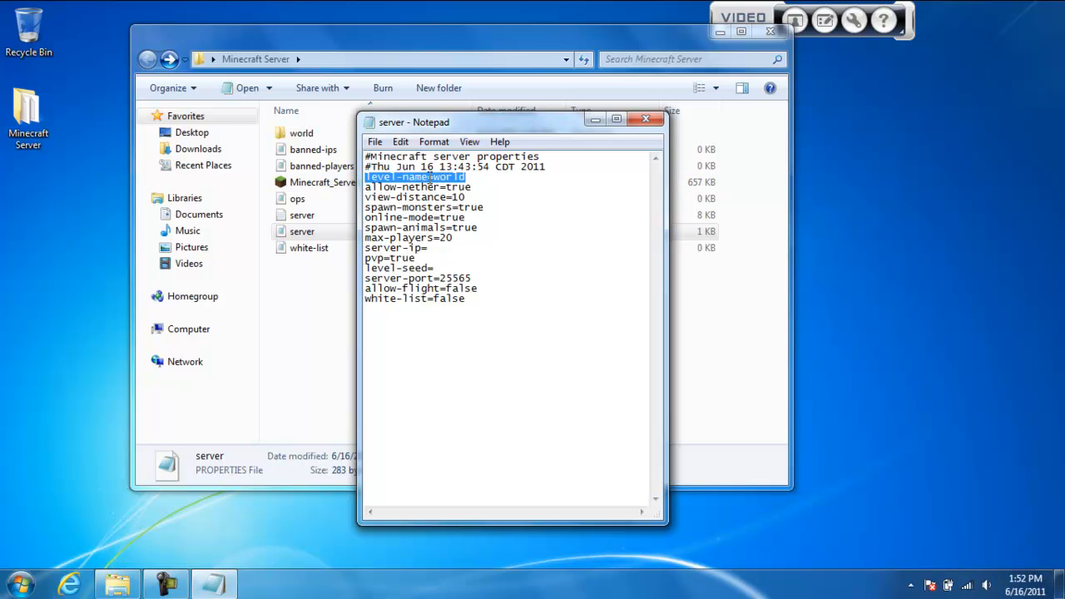
left_click_drag(475, 188, 450, 196)
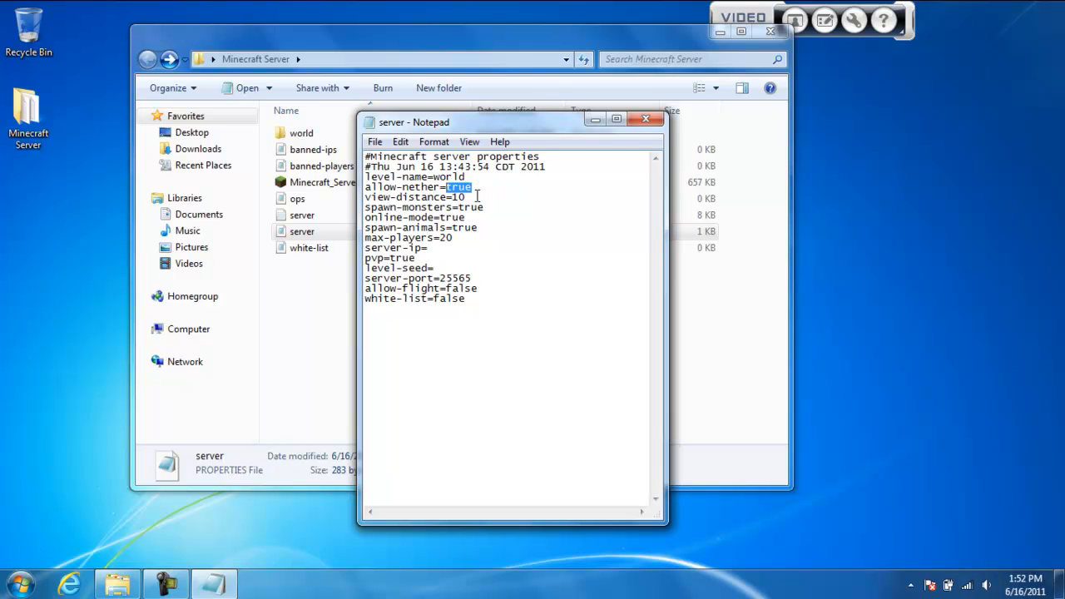
left_click_drag(477, 197, 337, 201)
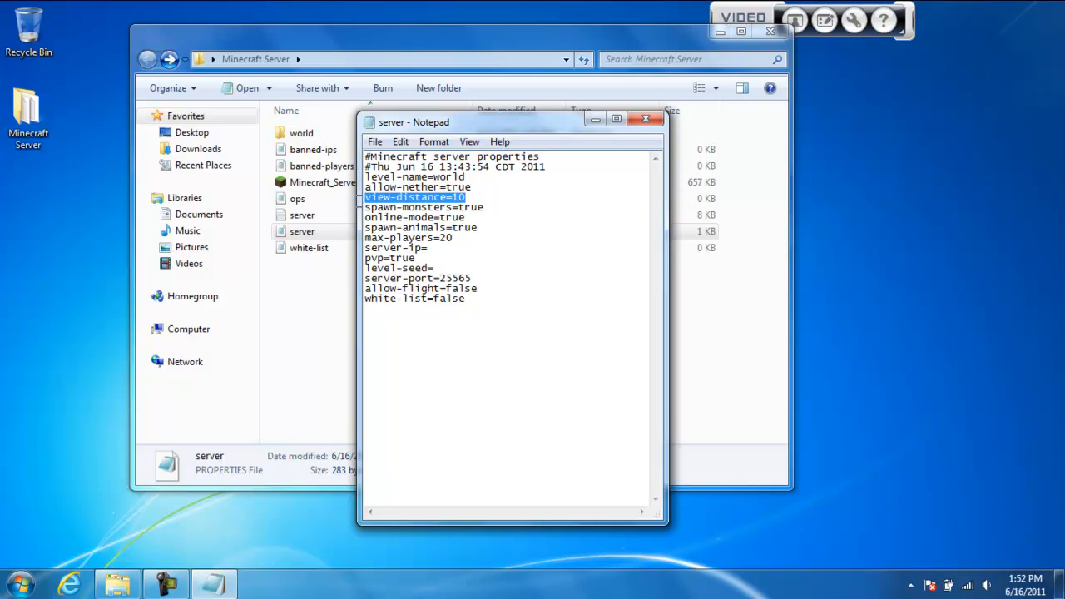
left_click(472, 196)
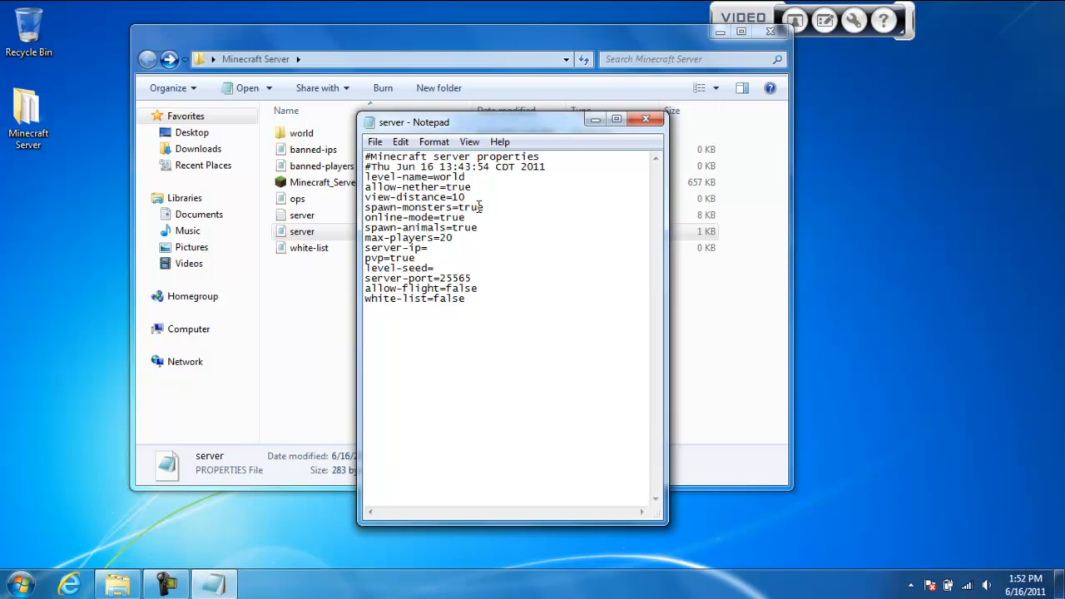
Examine the spawn-monsters, online-mode, spawn-animals, max-players and server-ip settings in the properties file
double_click(479, 206)
left_click(470, 217)
double_click(470, 217)
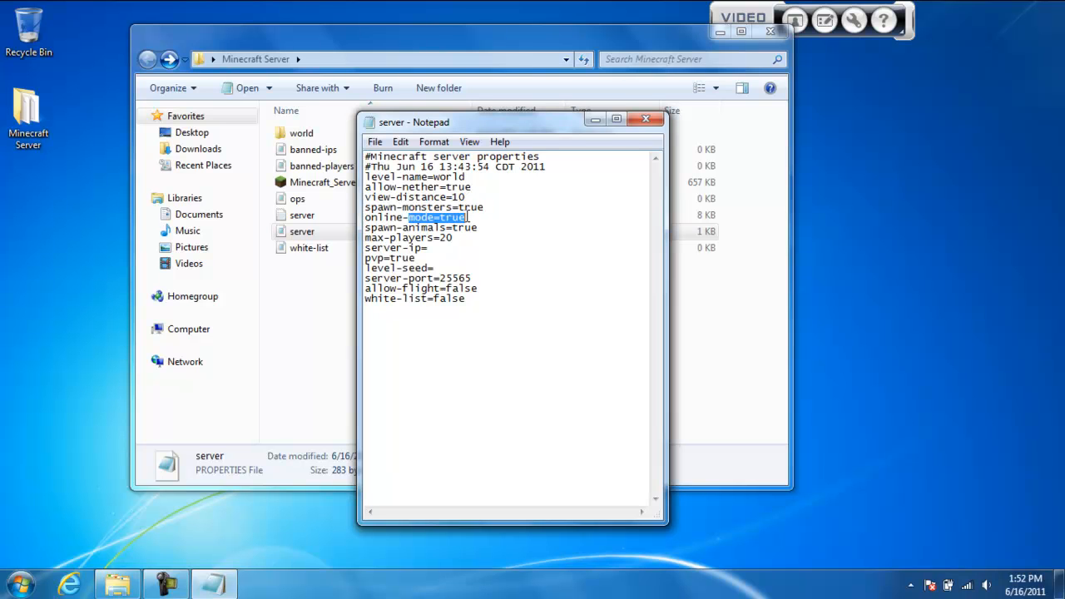
left_click(470, 217)
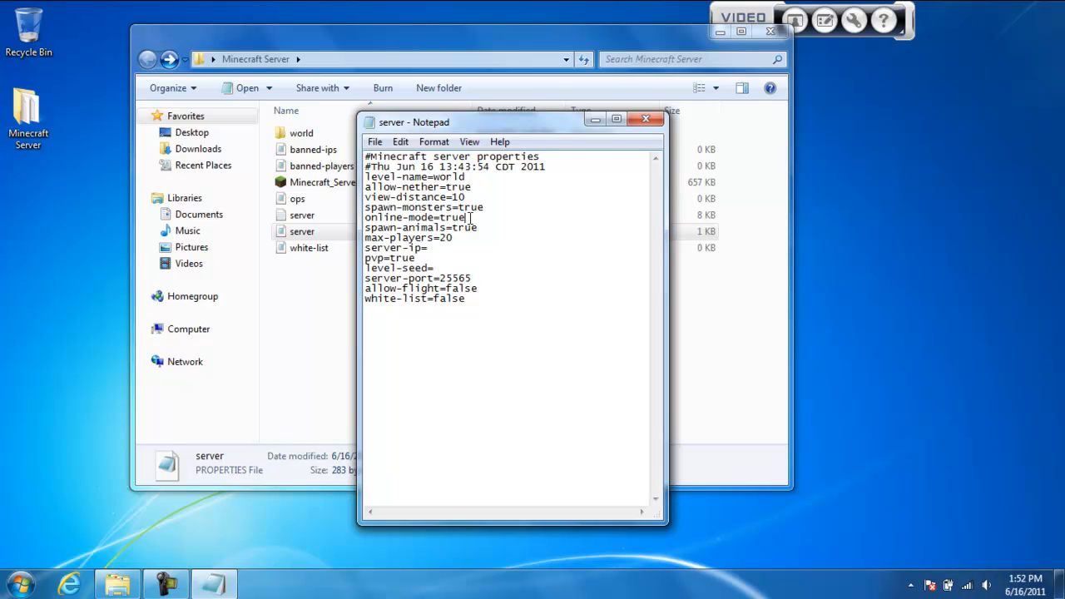
double_click(471, 227)
left_click(472, 227)
double_click(445, 239)
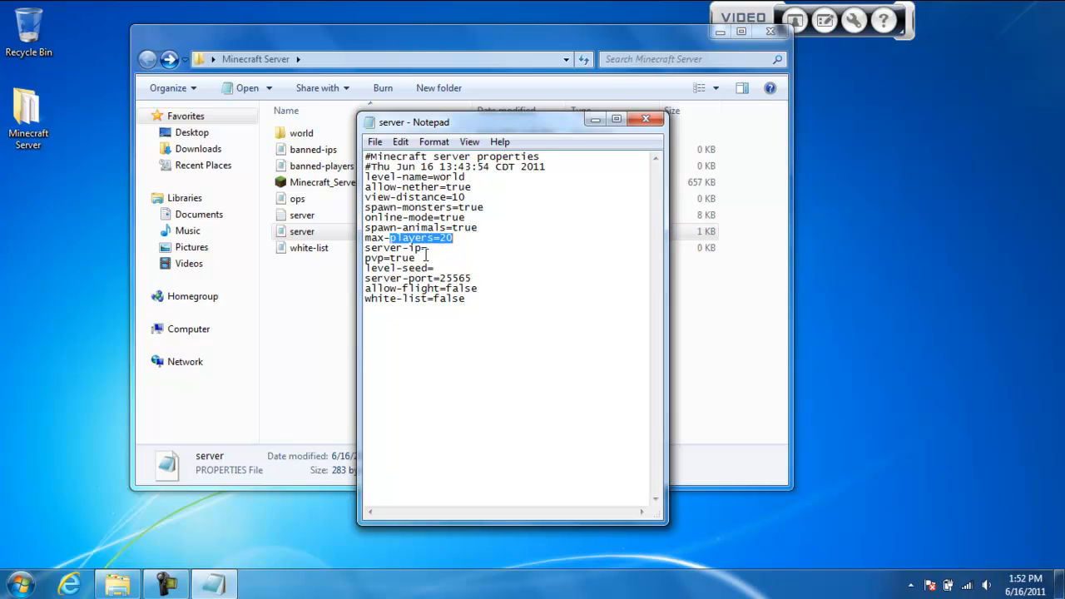
left_click(435, 250)
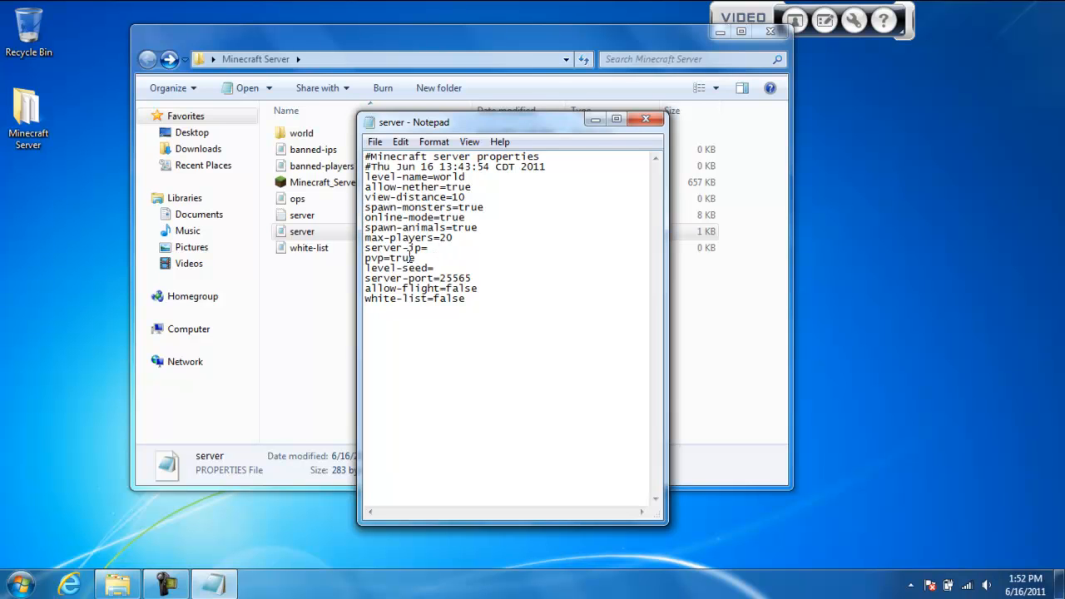
Set pvp to false in the server properties file
double_click(404, 253)
left_click(420, 258)
key("BackSpace")
key("BackSpace")
key("BackSpace")
key("BackSpace")
type("false")
Examine the level-seed, server-port and allow-flight settings in the properties file
left_click(472, 268)
double_click(462, 280)
left_click(463, 279)
left_click_drag(439, 280, 473, 280)
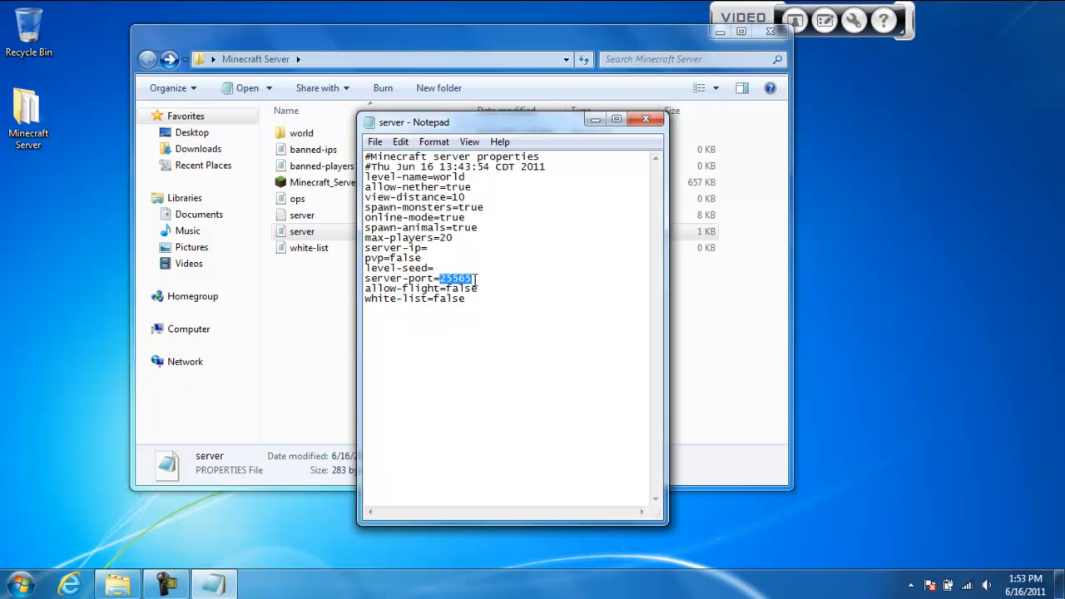
left_click(477, 279)
left_click_drag(476, 279, 448, 289)
left_click(488, 290)
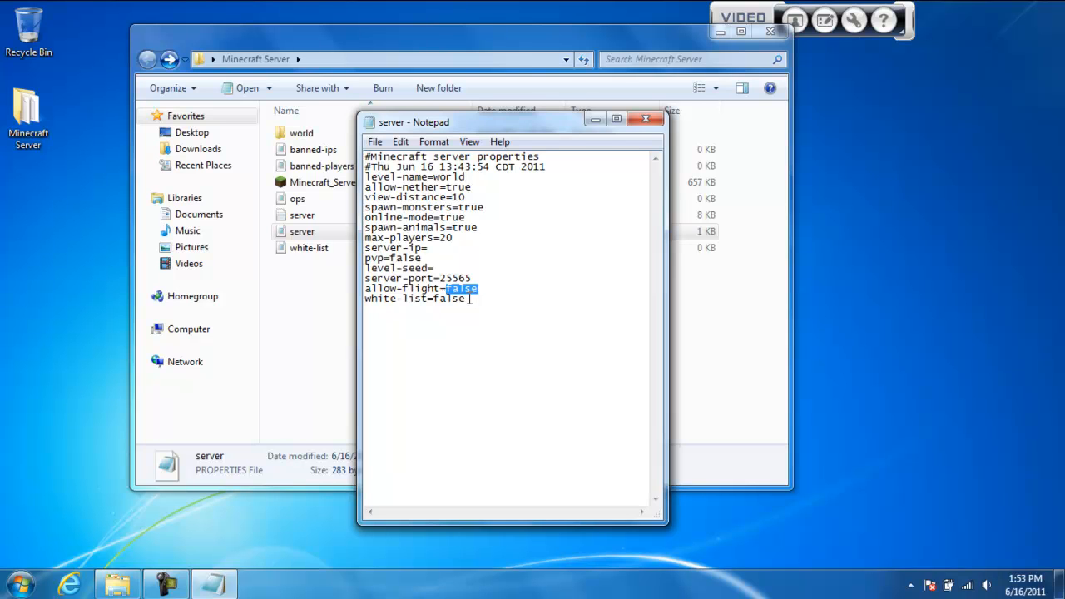
Set white-list to true in the server properties file, and move its window aside to uncover the folder's files
left_click_drag(476, 299, 434, 301)
type("true")
left_click_drag(424, 122, 606, 97)
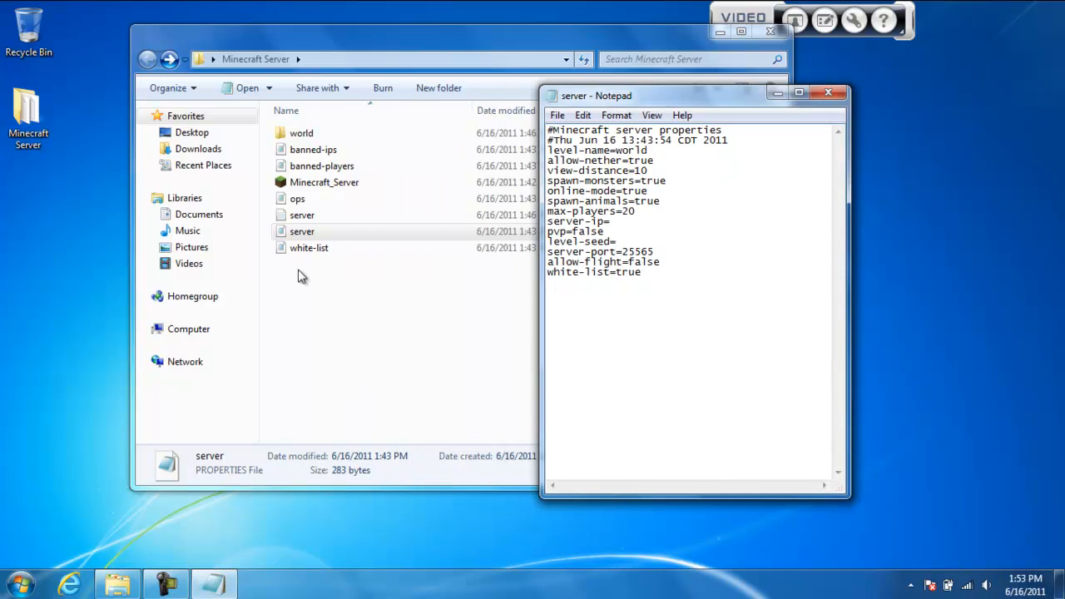
Enter a sample player name in the white-list file, and close it without saving
double_click(308, 249)
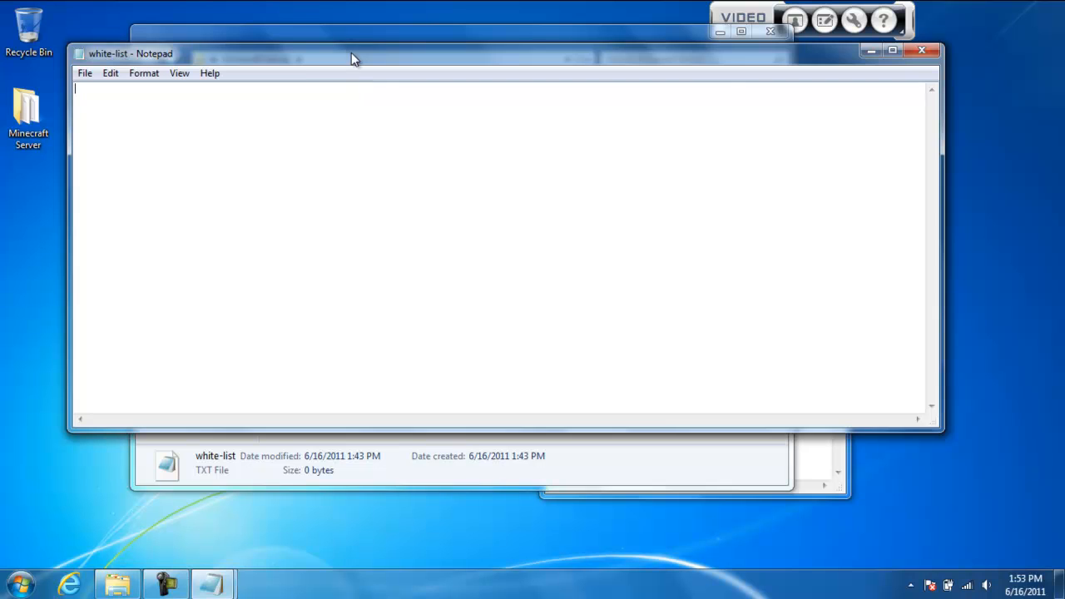
left_click_drag(351, 52, 418, 102)
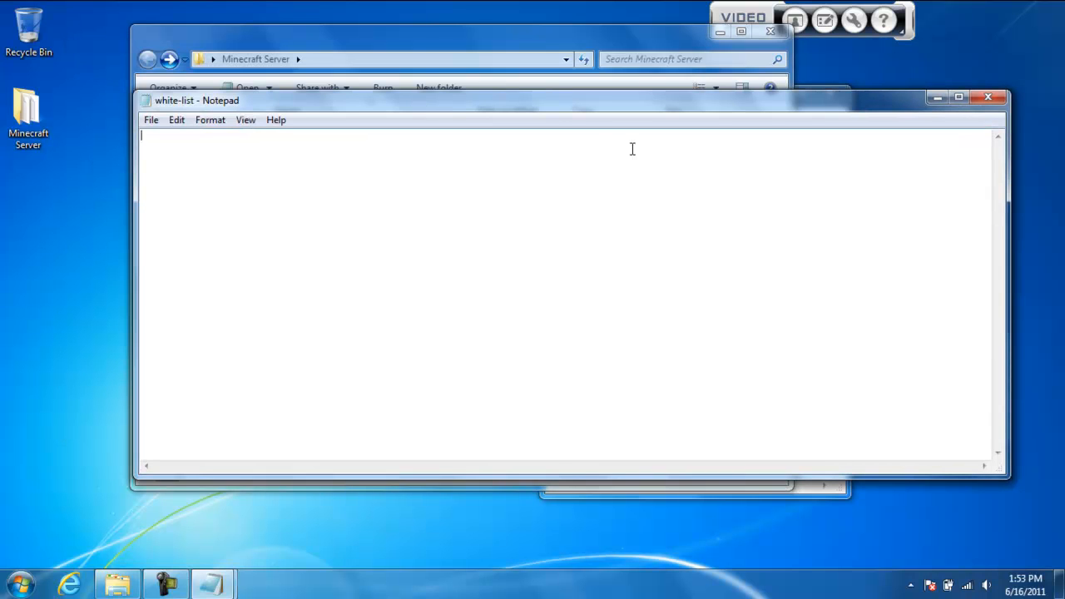
type("Carpetclam")
left_click(992, 98)
left_click(562, 309)
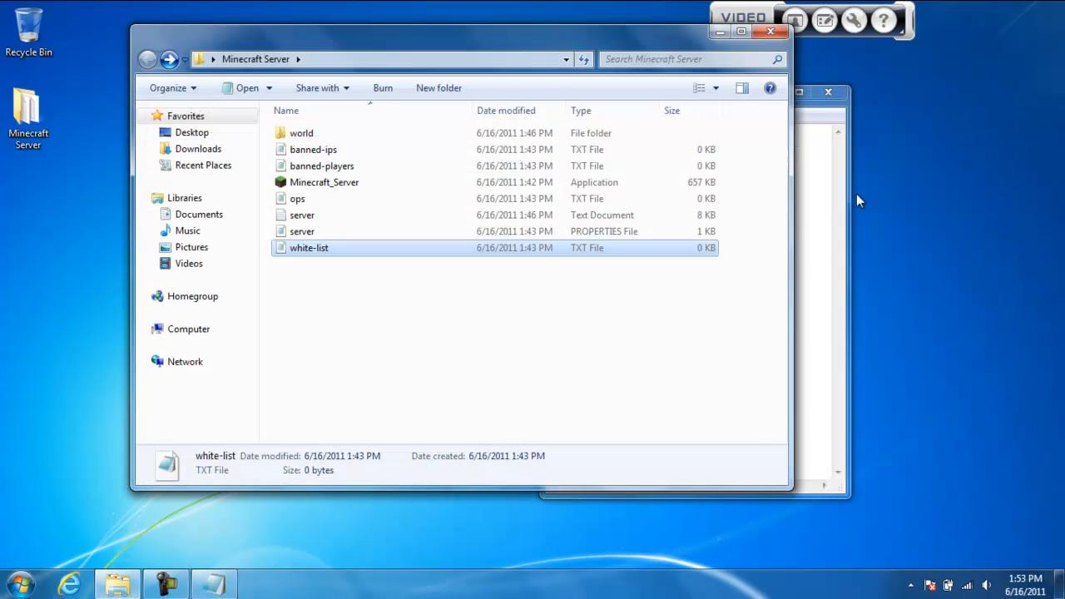
Close the server properties file without saving, and close the Minecraft Server folder window
left_click(827, 93)
left_click(556, 306)
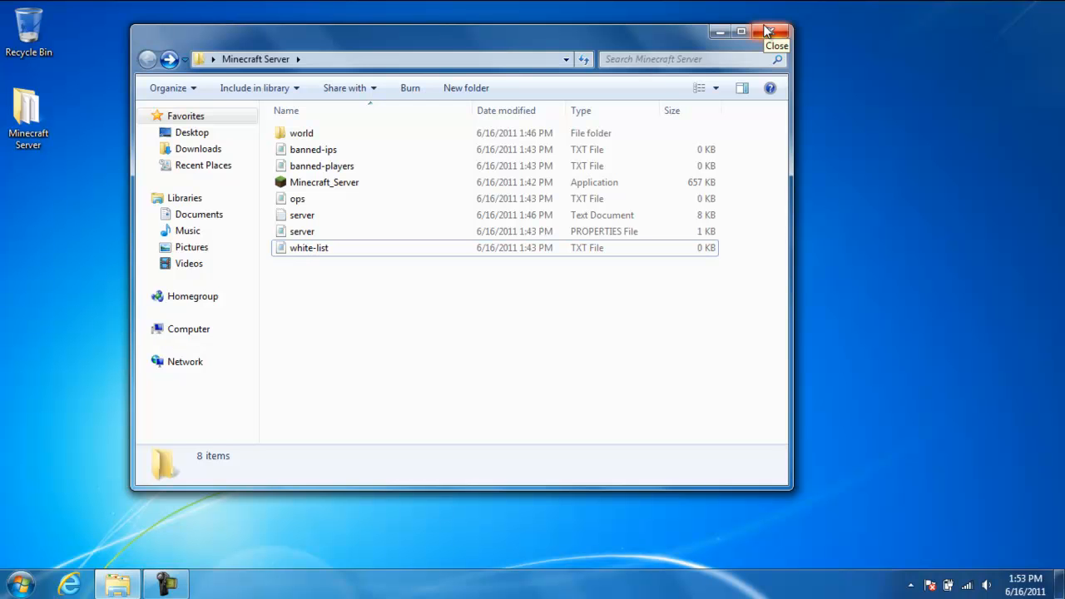
left_click(767, 31)
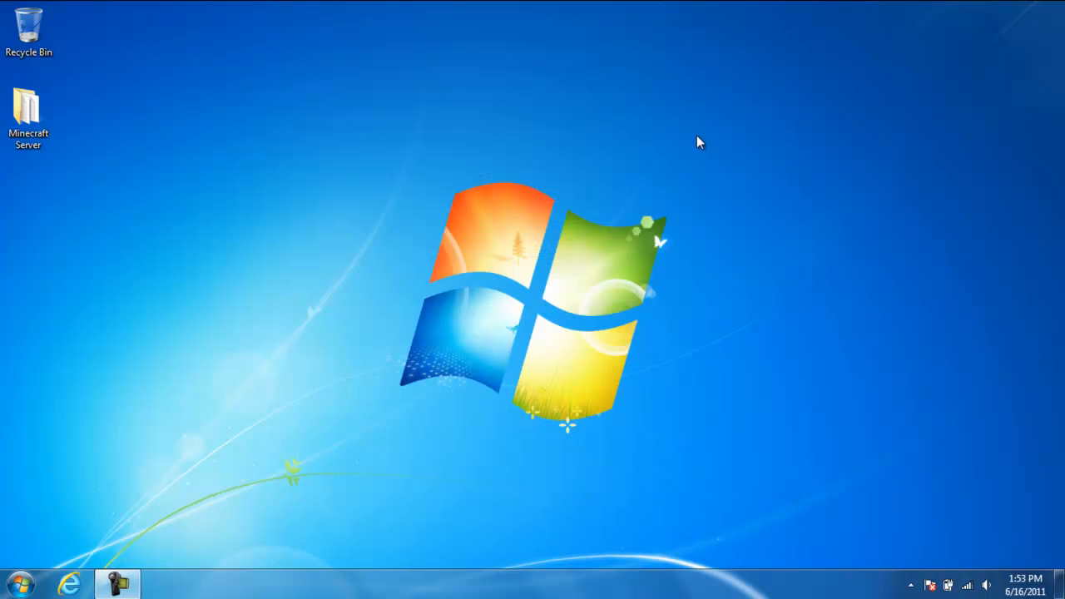
left_click_drag(708, 130, 369, 483)
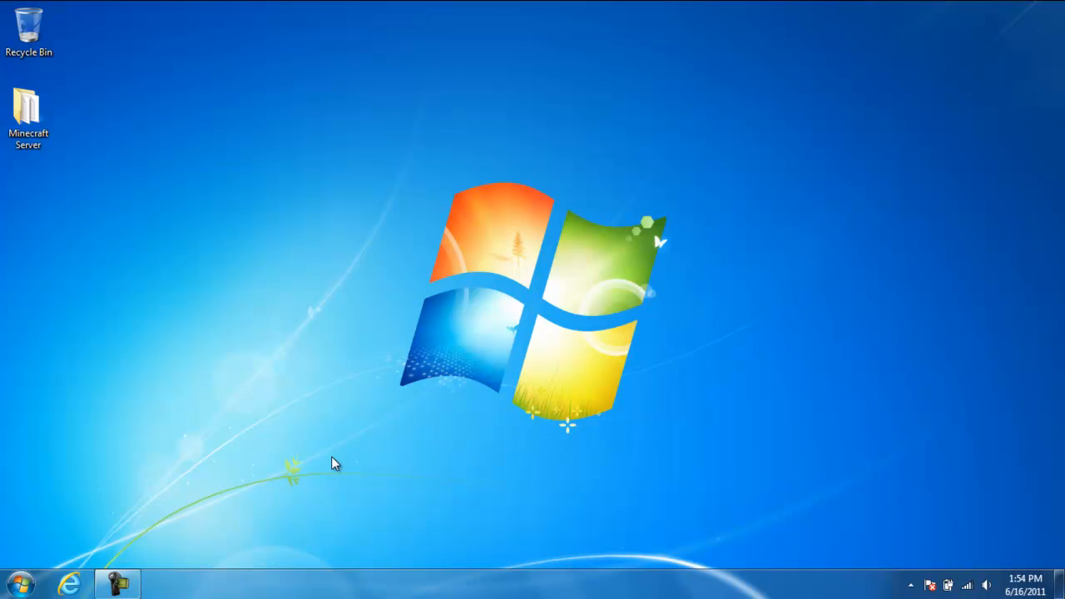
left_click_drag(331, 457, 722, 127)
Open a Command Prompt window with cmd and move it to the middle of the desktop
left_click(20, 584)
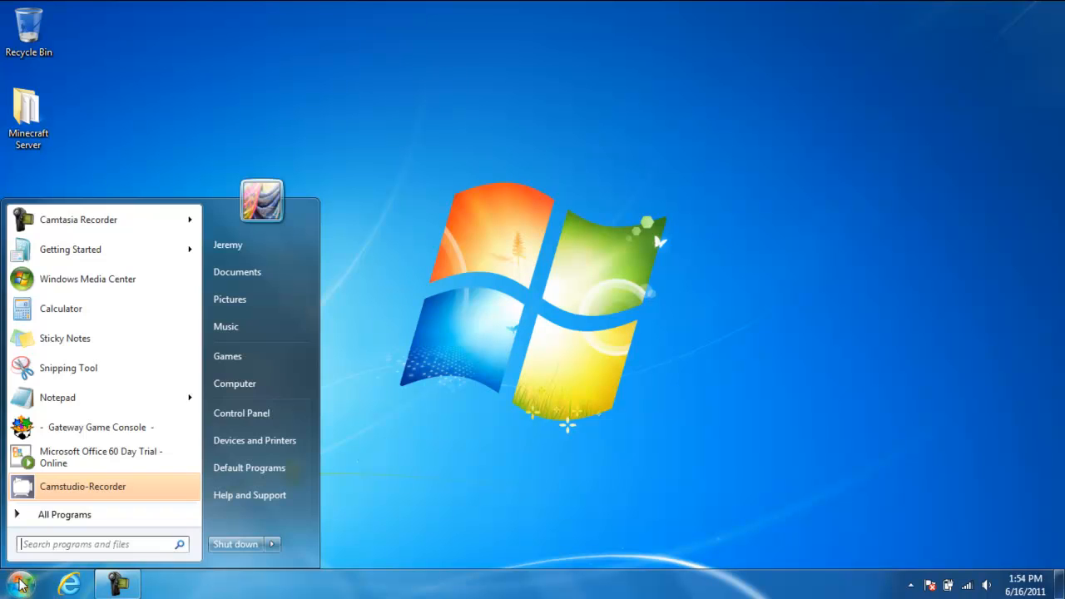
left_click(139, 544)
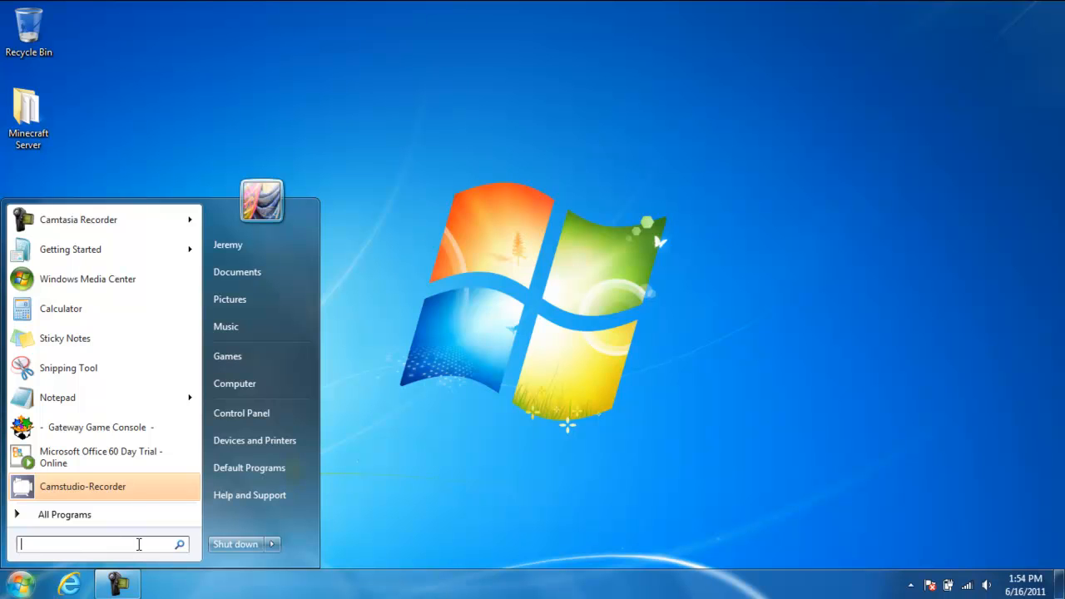
type("cmd")
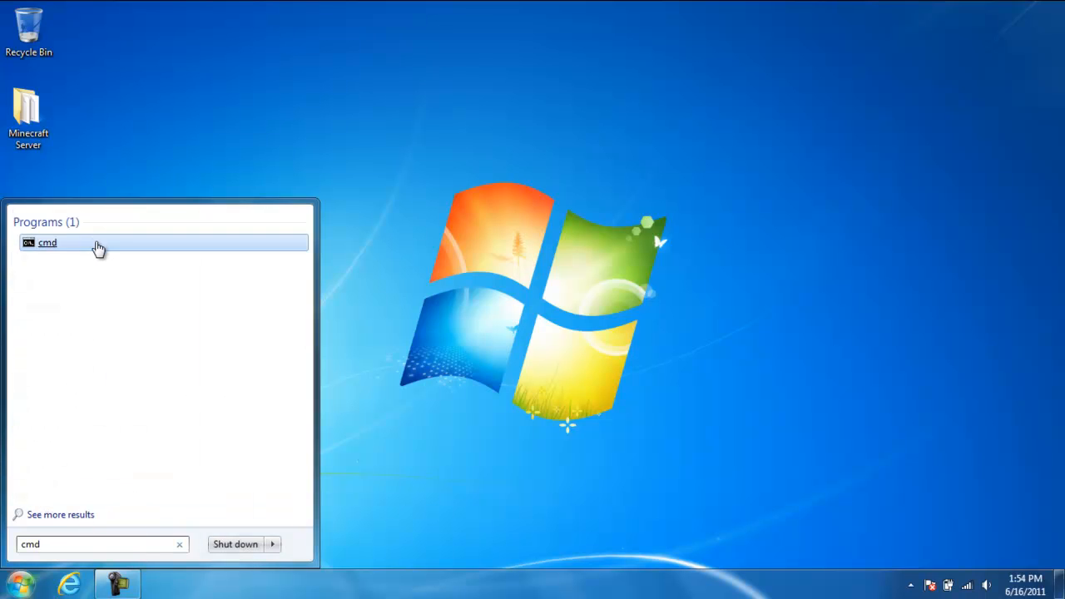
left_click(96, 244)
left_click_drag(309, 54, 507, 157)
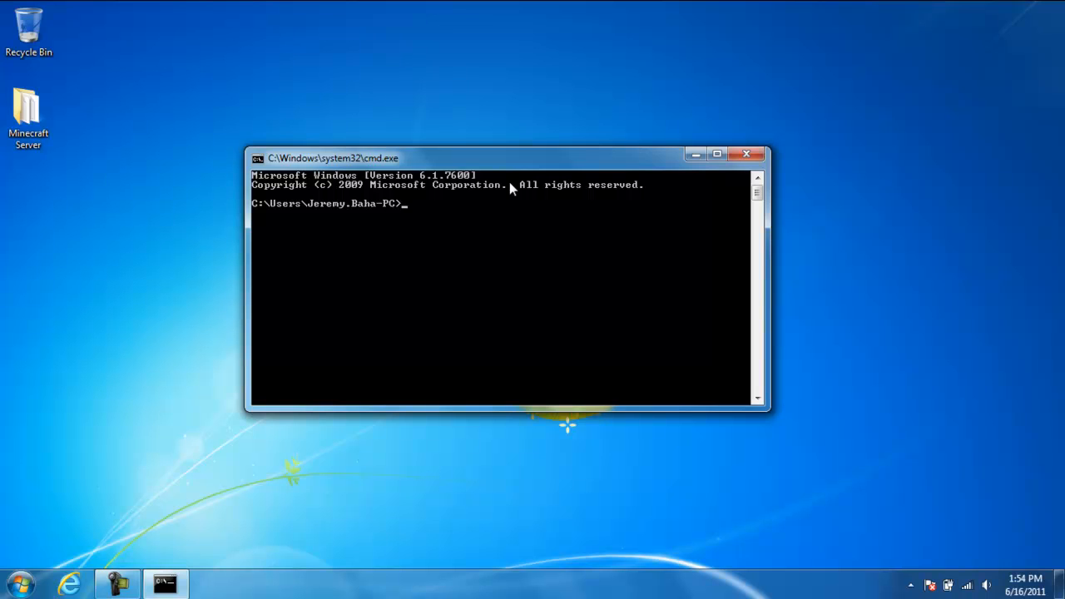
Run ipconfig, show the wireless adapter's addresses, and move the window aside to make room on the desktop
type("ipconfig")
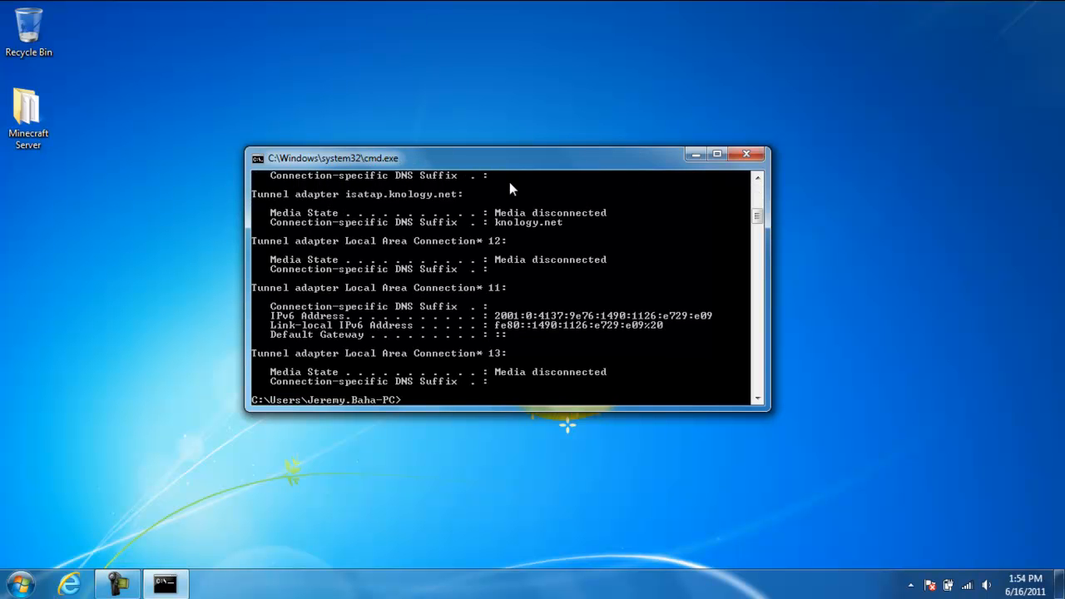
mouse_move(757, 217)
left_mouse_down()
mouse_move(753, 189)
mouse_move(753, 198)
left_mouse_up()
left_click_drag(642, 157, 796, 154)
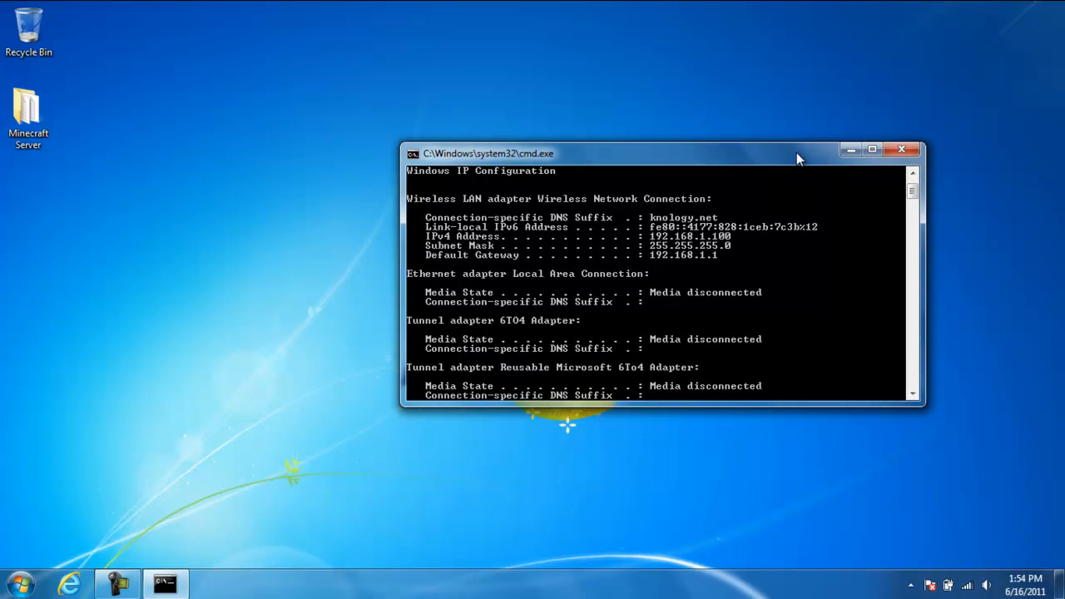
Open a blank Notepad document and place it beside the Command Prompt window
left_click(20, 585)
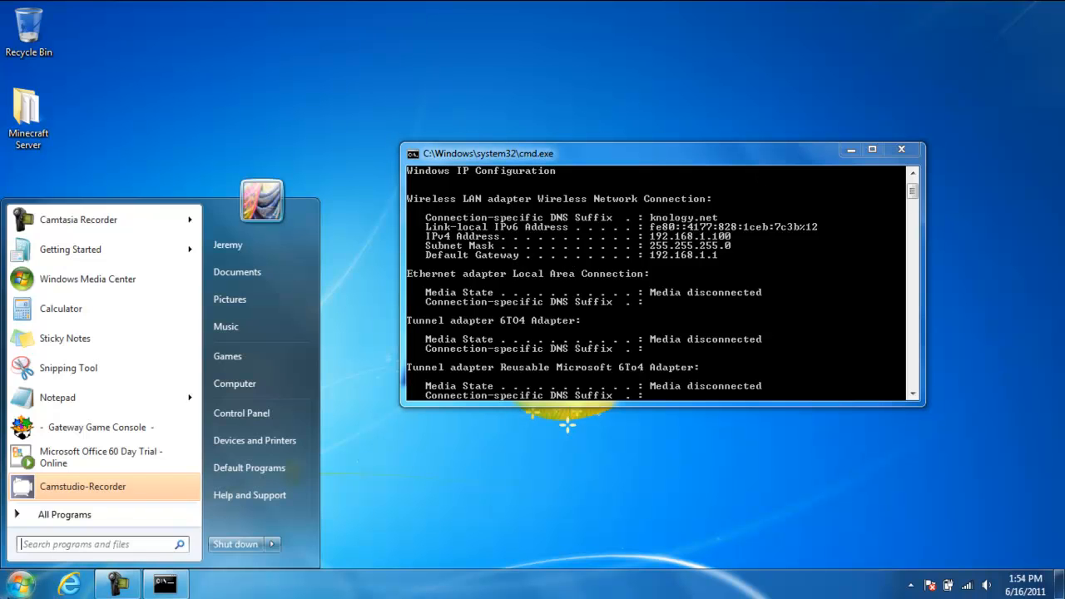
left_click(158, 398)
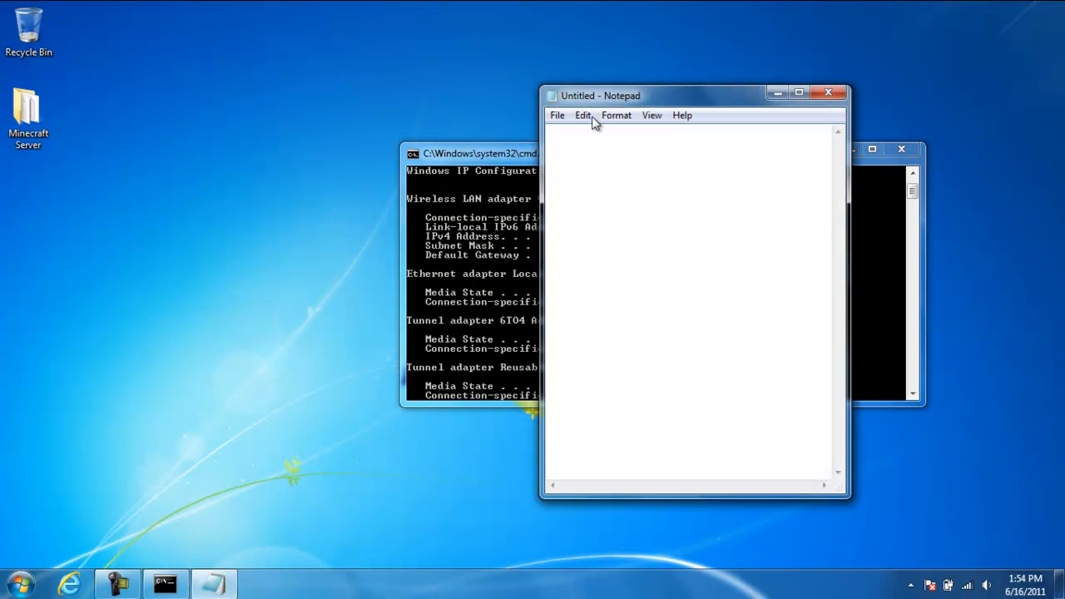
left_click_drag(640, 91, 170, 101)
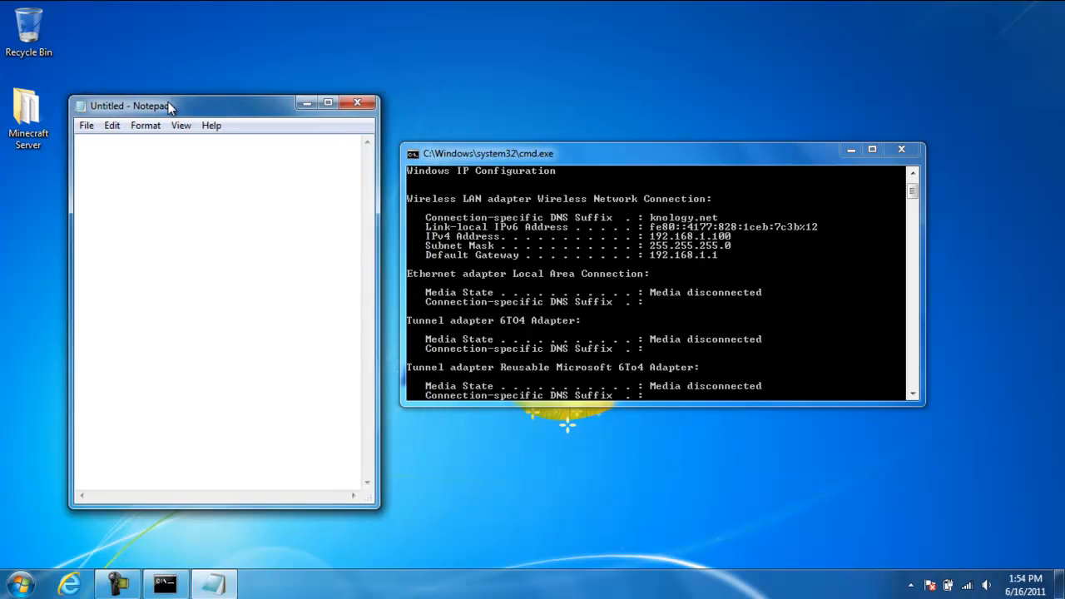
left_click(521, 227)
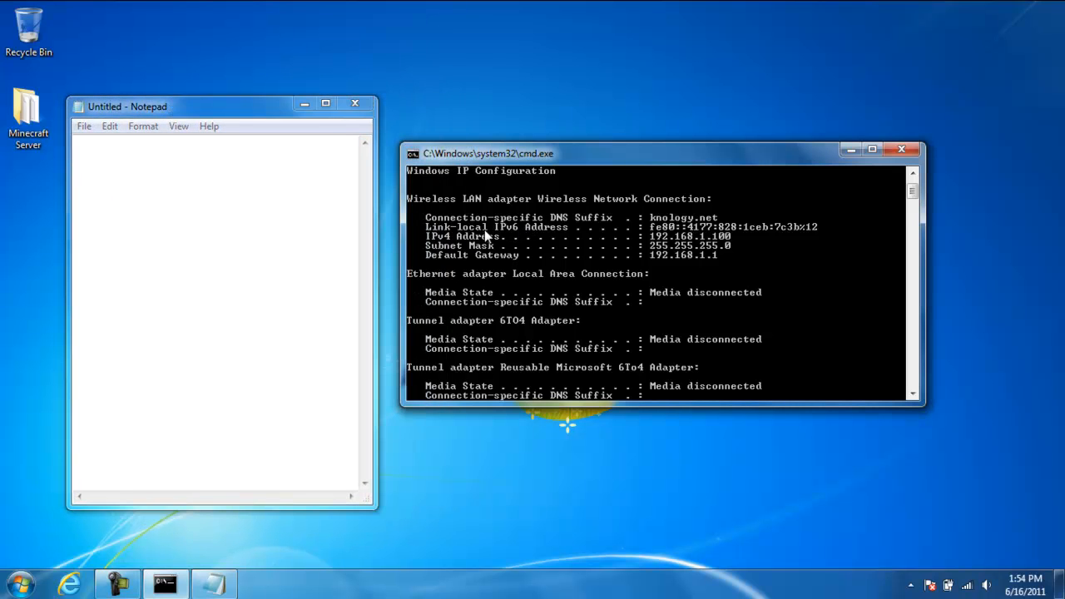
Note the IPv4 address 192.168.1.100 and, on the line below, the default gateway 192.168.1.1 in the blank document
left_click(327, 202)
left_click(327, 202)
type("192.168.1.100")
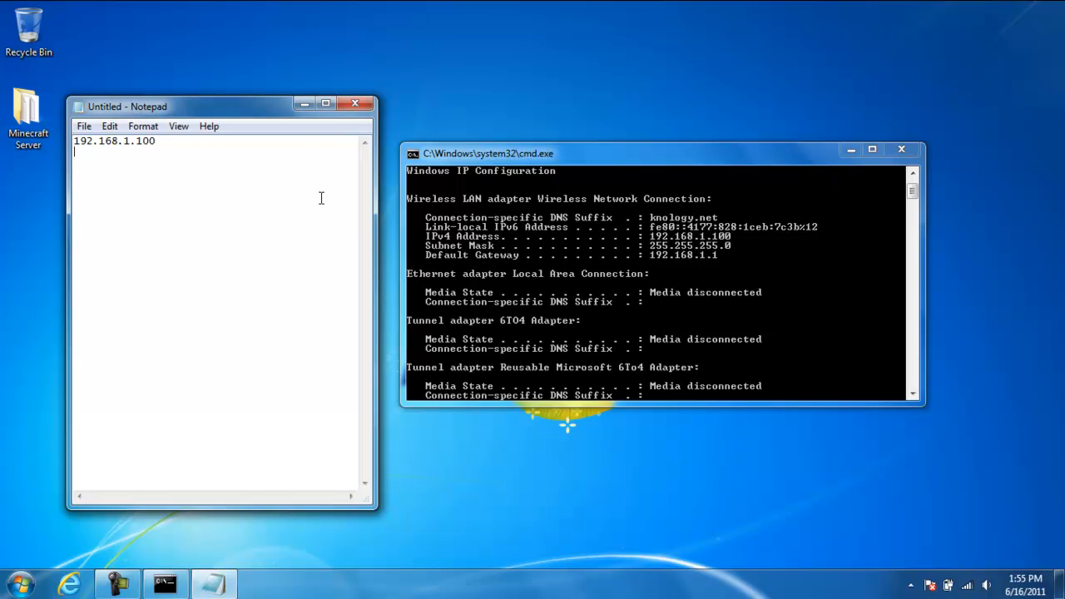
type("192.168.1.1")
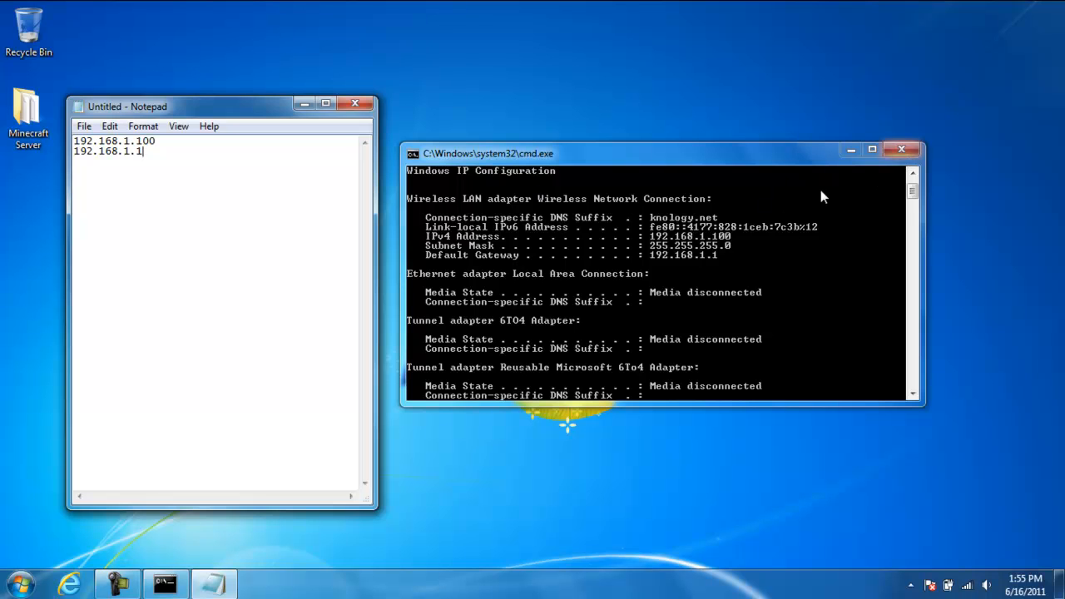
Close the Command Prompt window and move the note with the addresses to the middle of the desktop
left_click(736, 258)
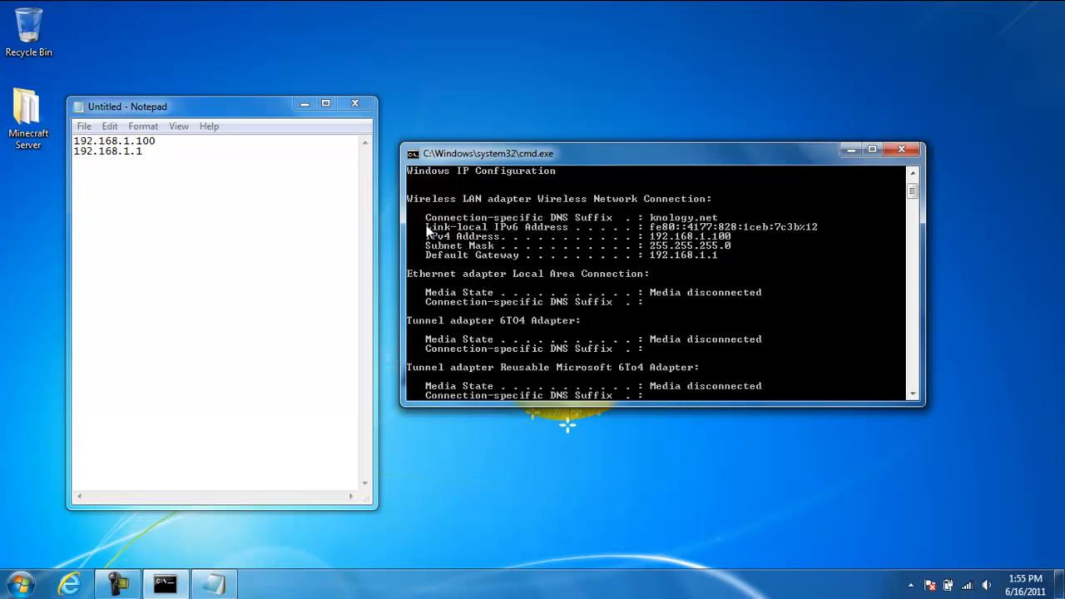
left_click(913, 147)
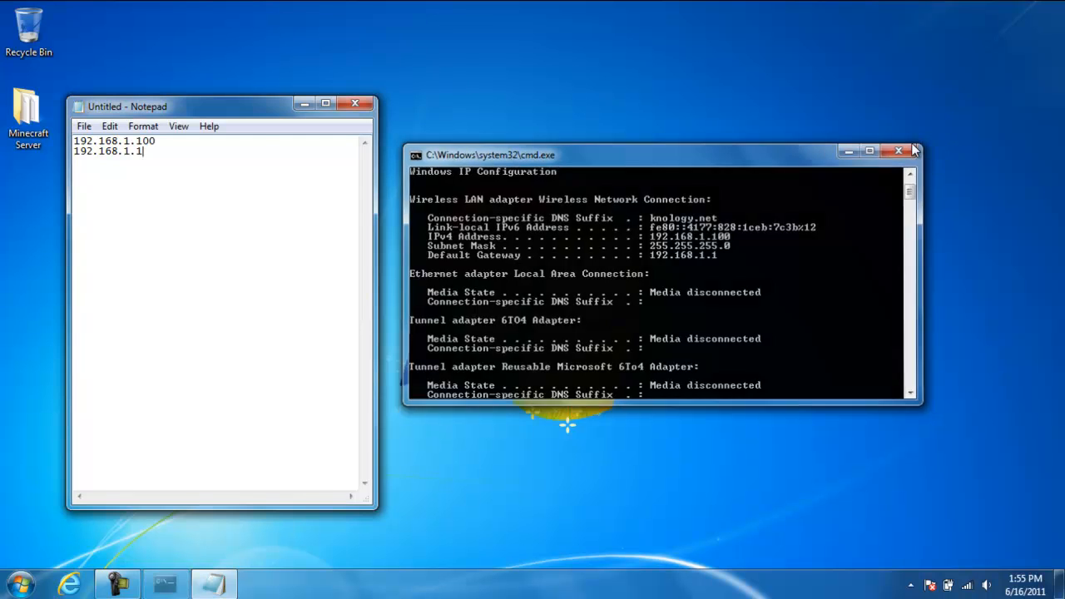
left_click_drag(247, 110, 533, 67)
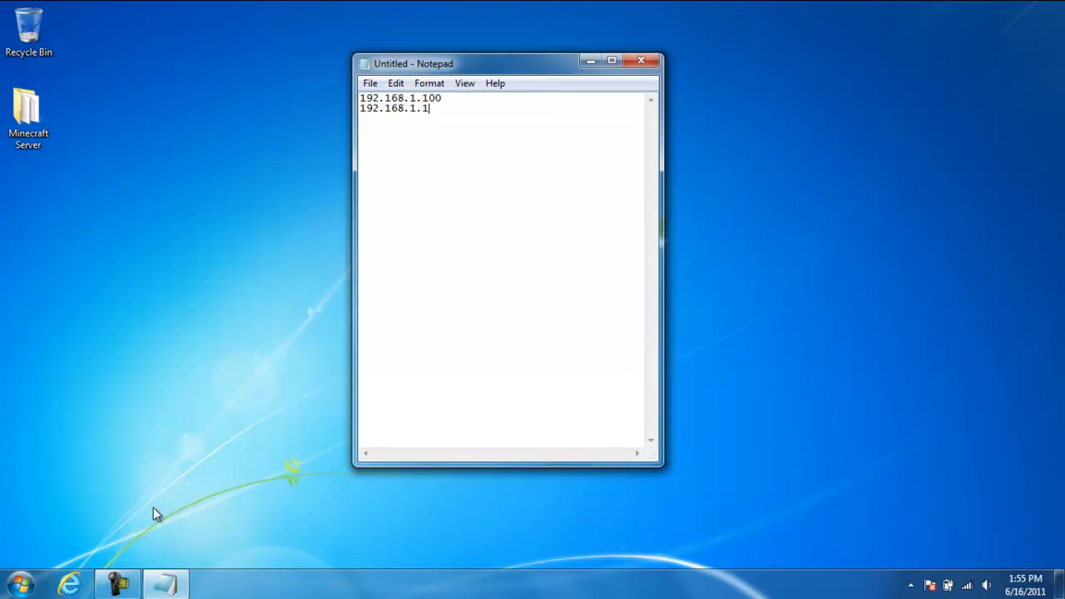
Start Internet Explorer, and copy the gateway address 192.168.1.1 from the Notepad note
left_click(70, 585)
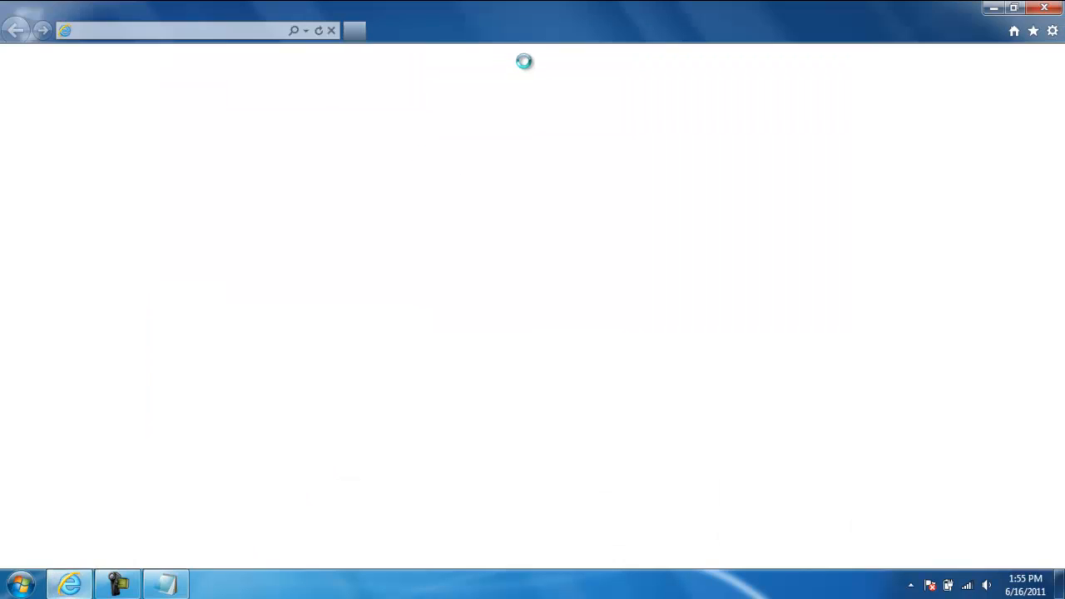
left_click(178, 587)
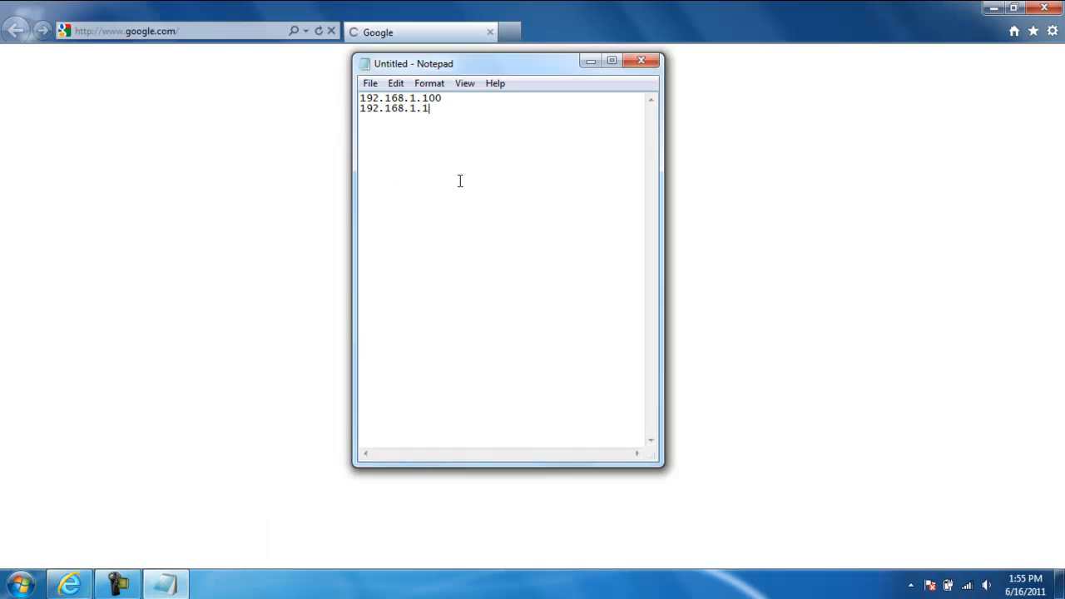
left_click_drag(456, 109, 358, 109)
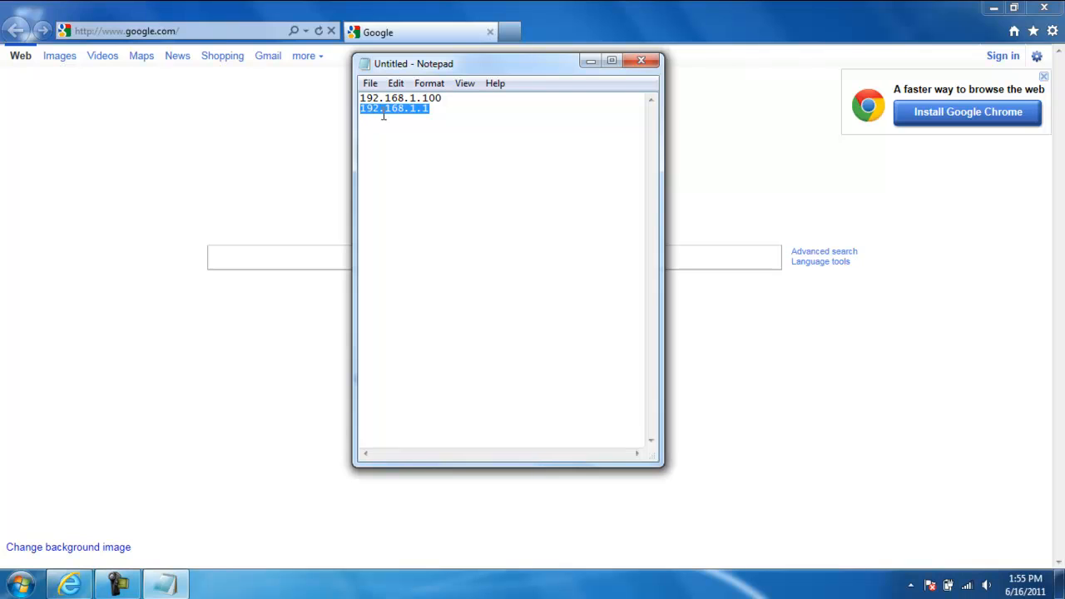
right_click(383, 112)
left_click(436, 165)
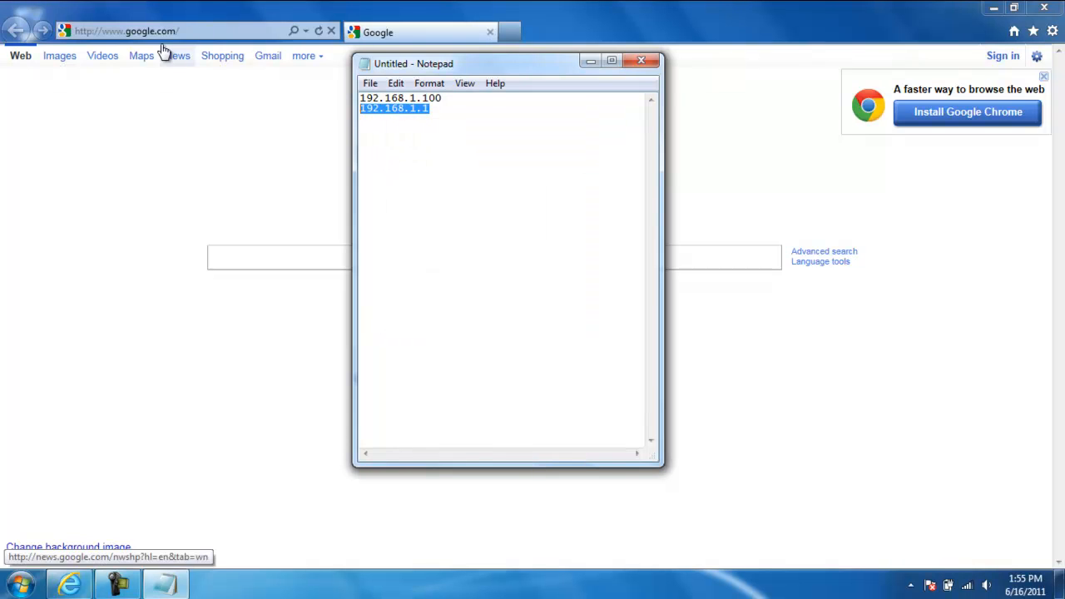
Load the copied gateway address 192.168.1.1 in the browser in place of the Google page
left_click(169, 32)
right_click(170, 31)
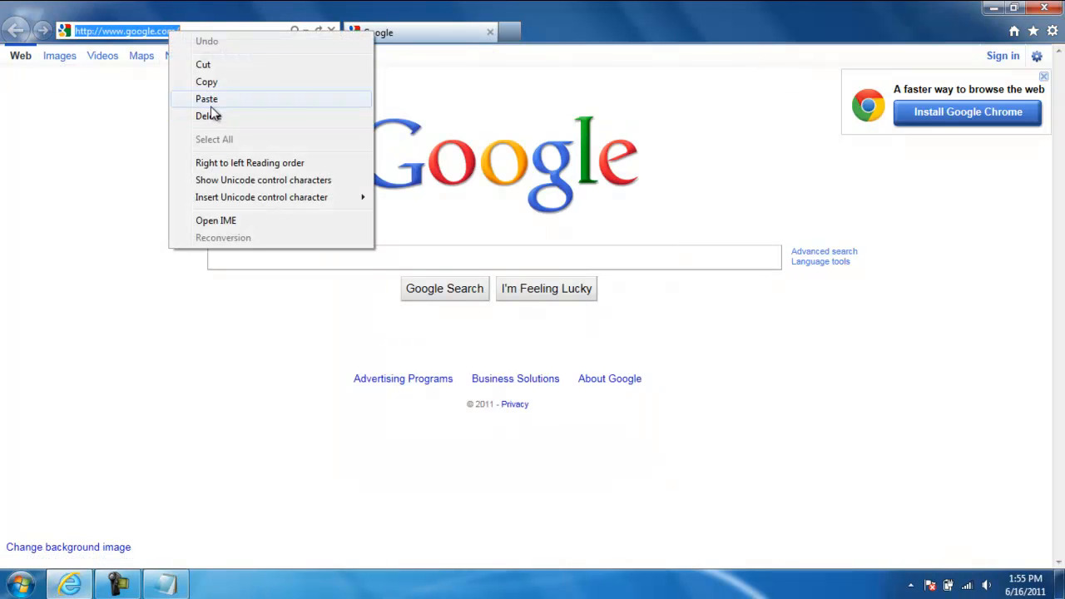
left_click(209, 104)
key("Return")
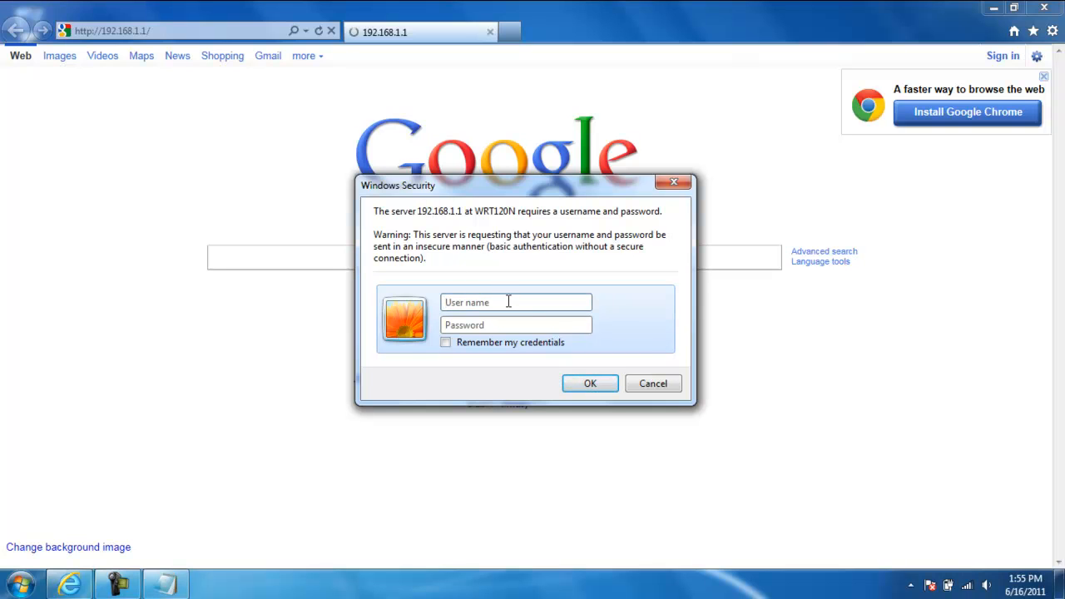
Log in to the router with the user name admin and the router password
left_click(508, 302)
type("admin")
key("Tab")
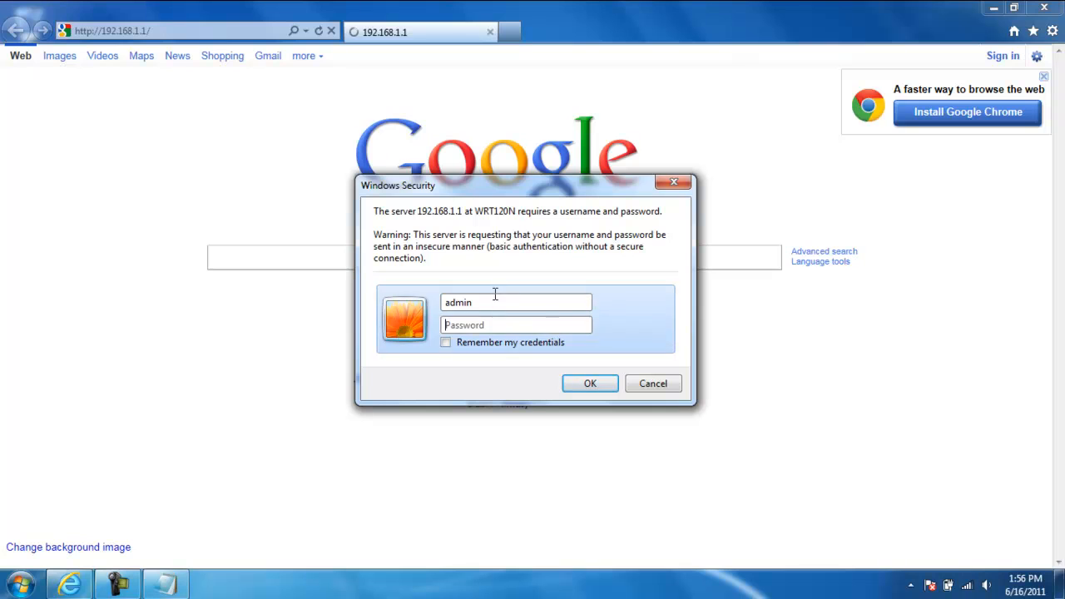
left_click(505, 325)
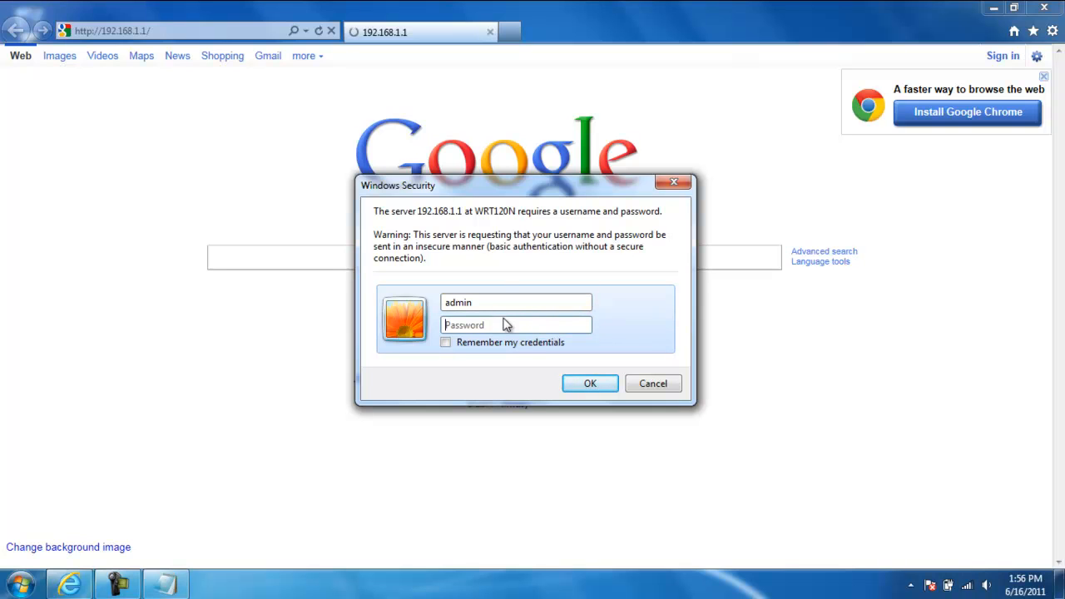
left_click(506, 324)
type("a•••••••••")
left_click(582, 388)
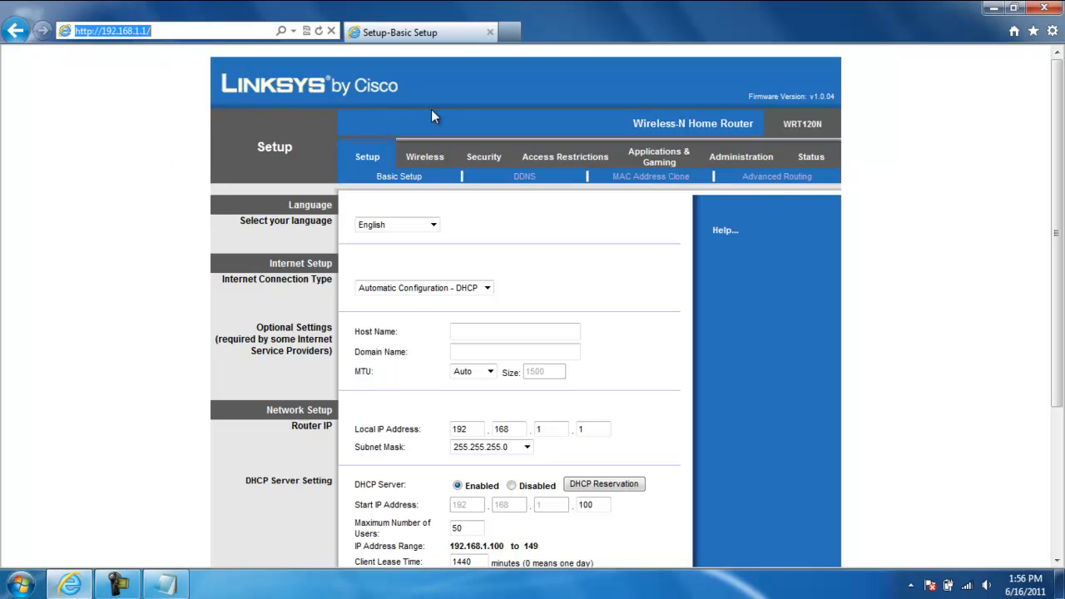
Open the router's Single Port Forwarding settings under Applications & Gaming and examine the existing MCraft entry
left_click(659, 162)
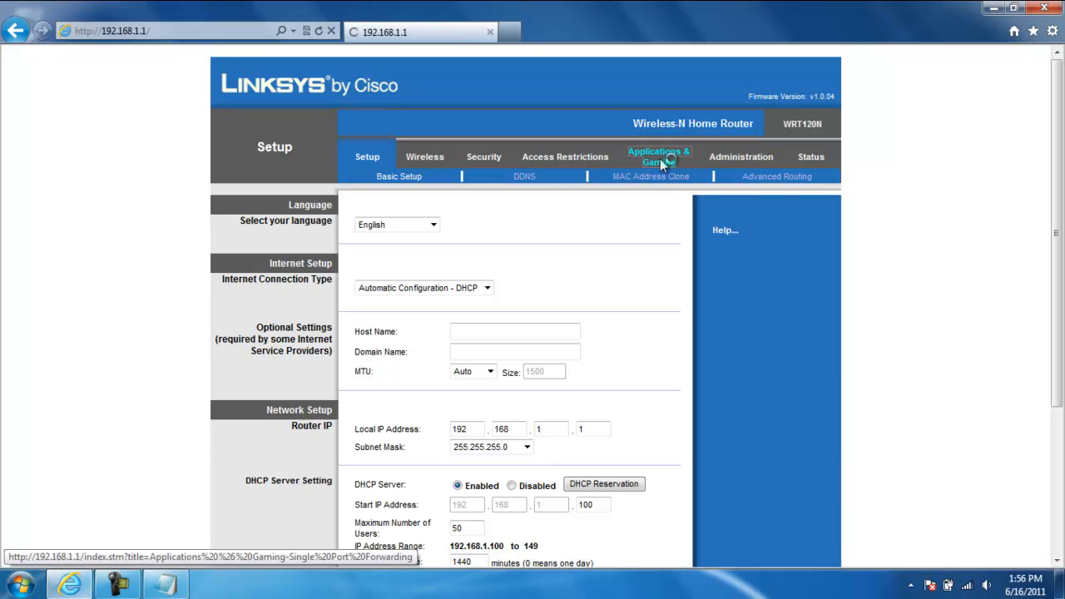
left_click_drag(1060, 104, 1061, 66)
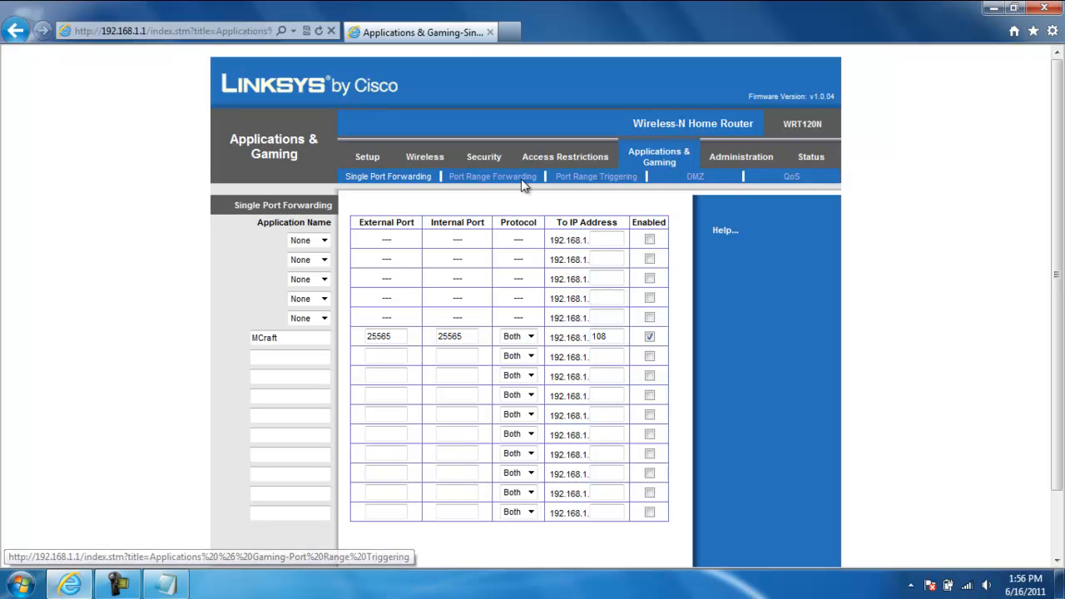
left_click_drag(346, 177, 443, 184)
left_click(434, 183)
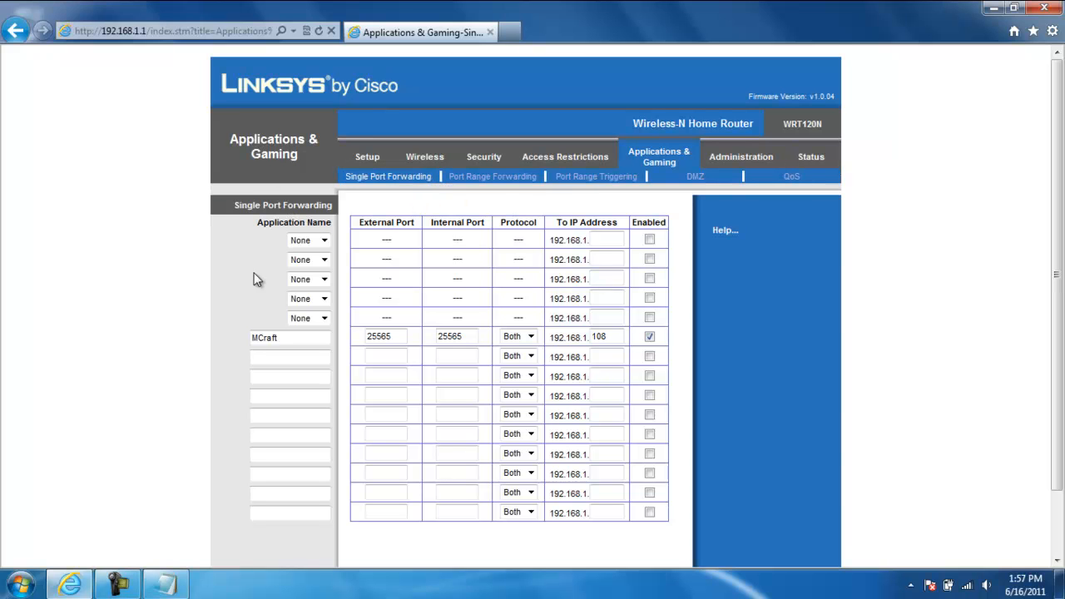
scroll(190, 240, "down", 1)
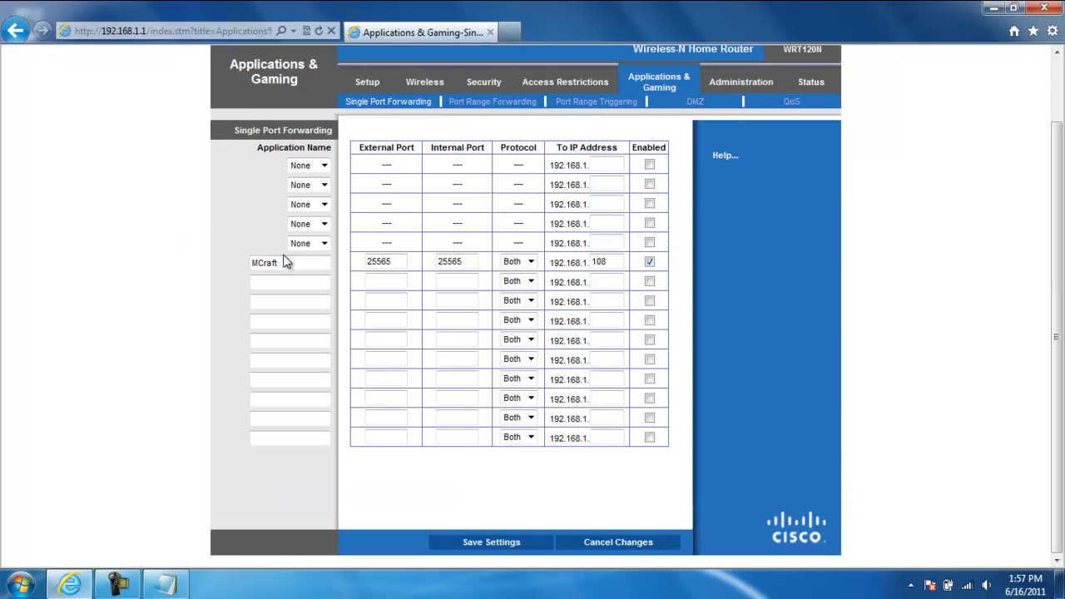
left_click_drag(240, 274, 566, 243)
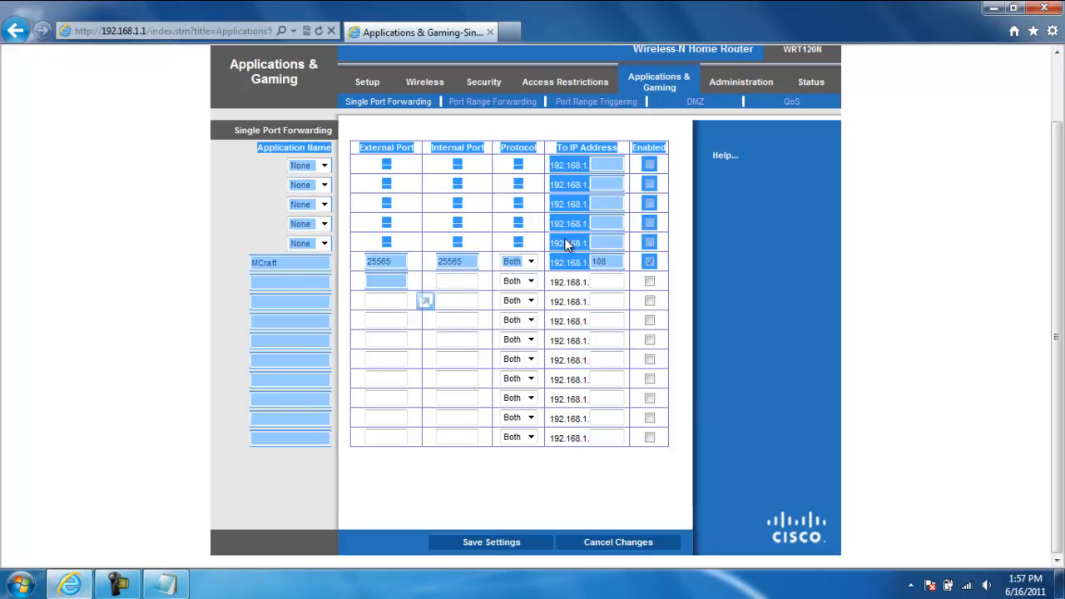
left_click(580, 261)
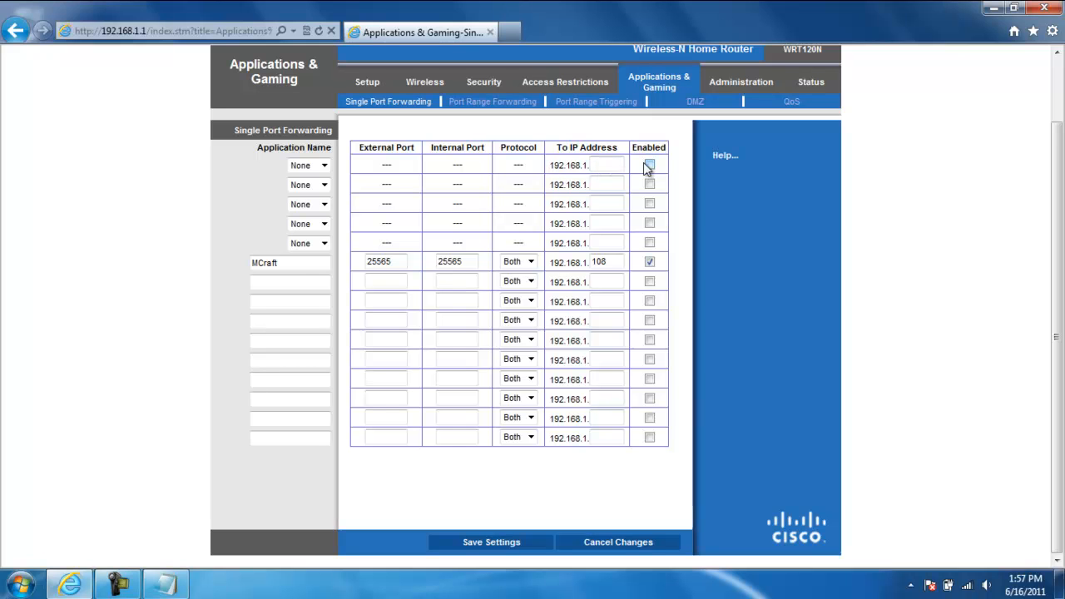
Clear the MCraft entry's name, external port, internal port and IP address, and disable the entry
left_click_drag(288, 262, 130, 268)
key("BackSpace")
double_click(379, 263)
key("BackSpace")
double_click(449, 262)
key("BackSpace")
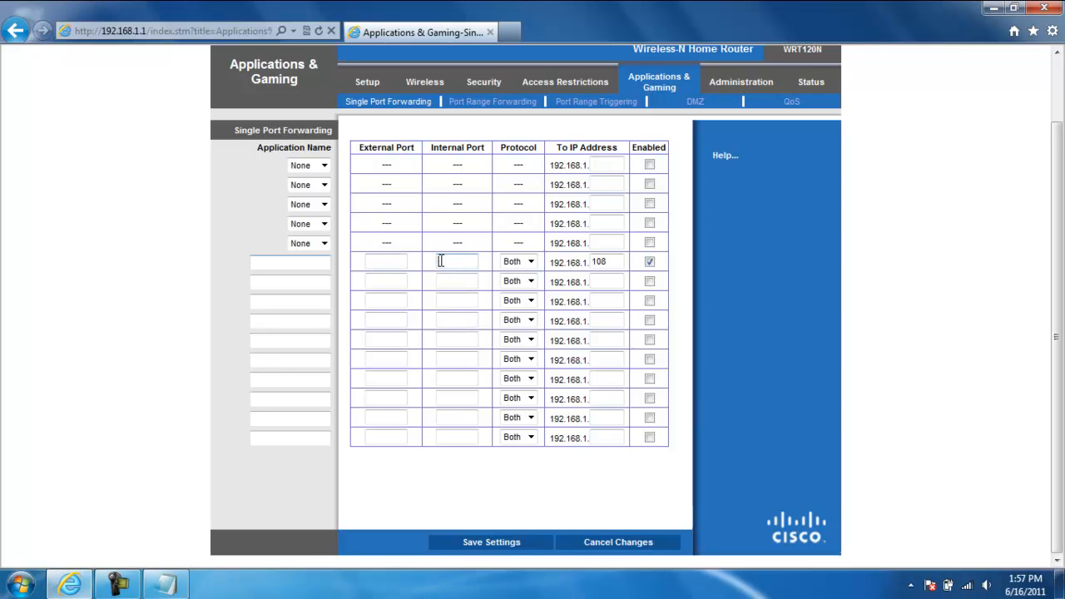
double_click(599, 262)
key("BackSpace")
left_click(649, 263)
Enter MCraft as the application name in the first custom port forwarding row
left_click(319, 263)
left_click_drag(250, 149, 331, 149)
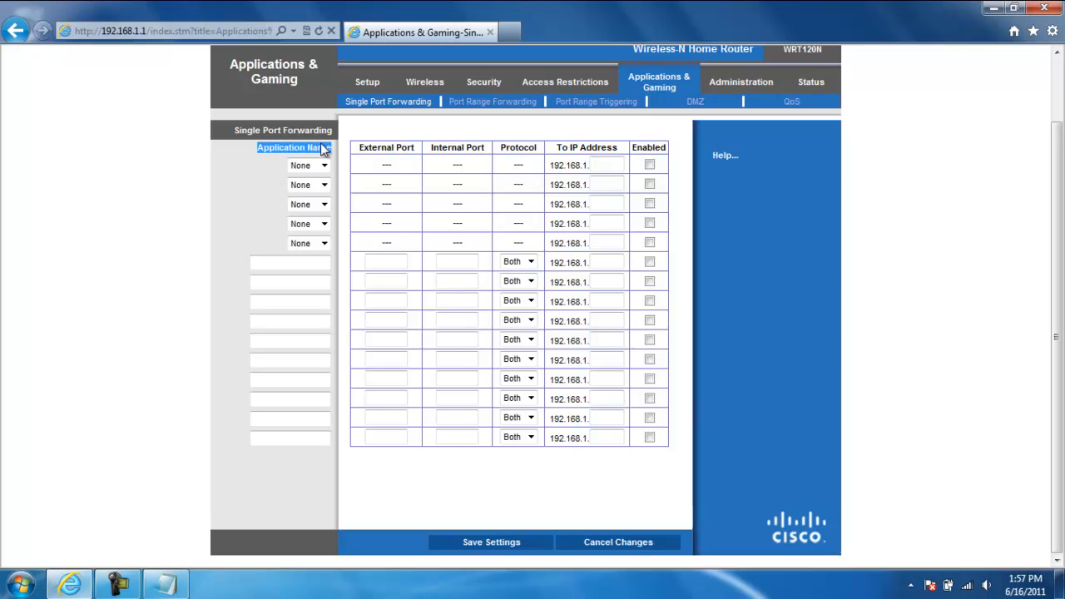
left_click(278, 263)
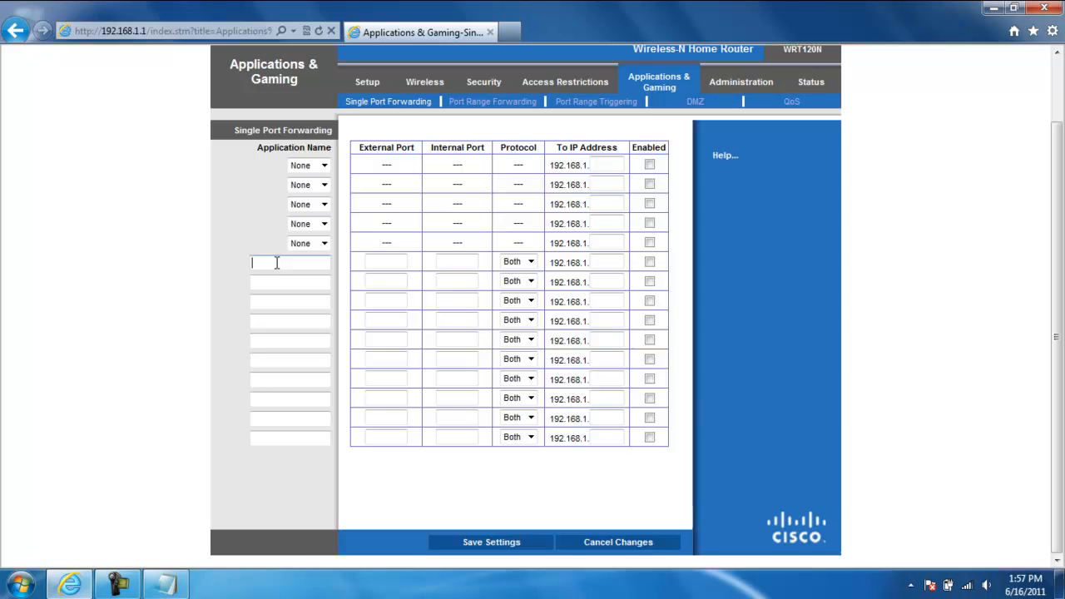
type("Poptar")
key("BackSpace")
key("BackSpace")
key("BackSpace")
key("BackSpace")
key("BackSpace")
key("BackSpace")
type("M")
key("BackSpace")
type("ra")
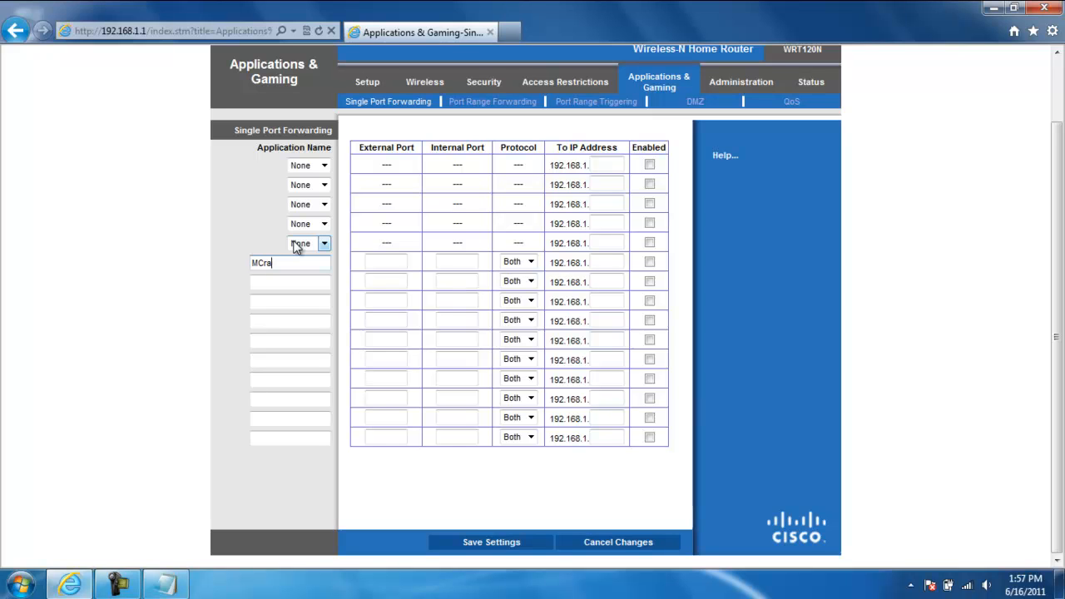
type("ft")
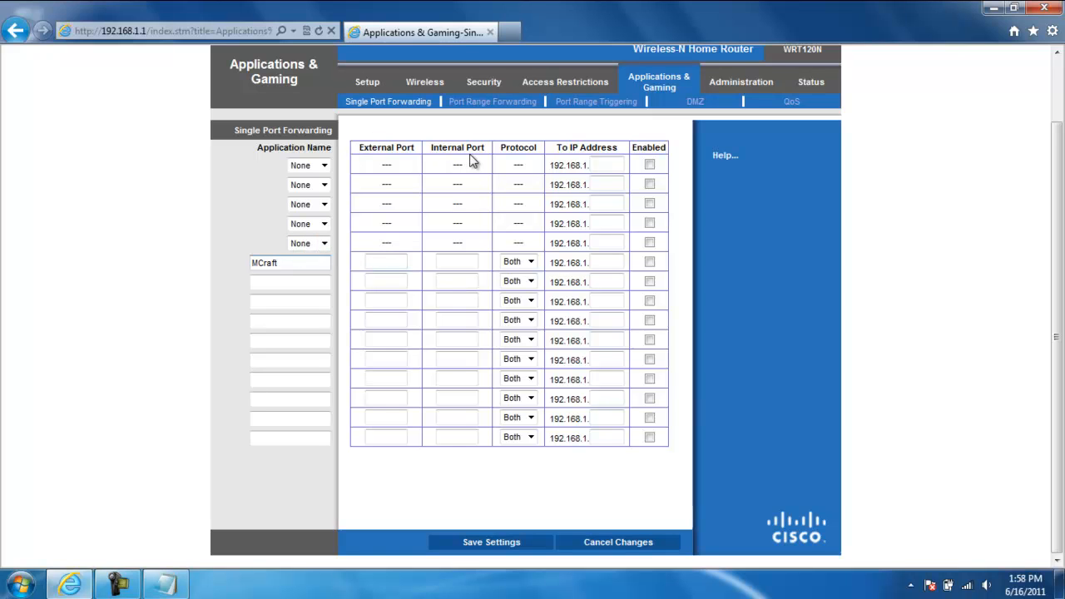
Look up the server-port value in the server properties file inside the desktop's Minecraft Server folder, and close the file and folder
left_click(388, 261)
left_click(70, 585)
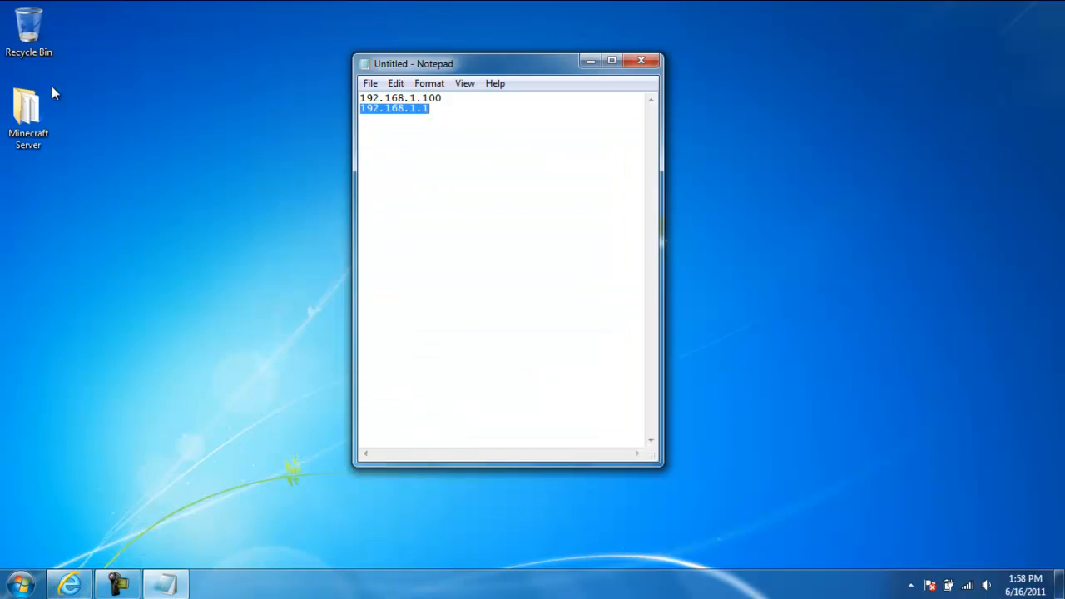
double_click(24, 121)
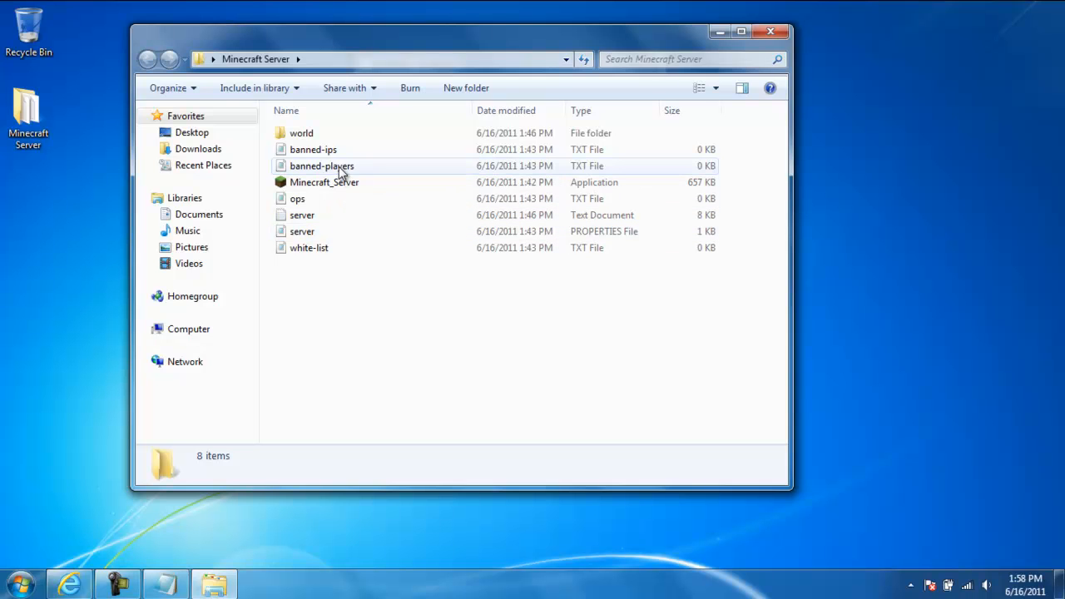
double_click(347, 227)
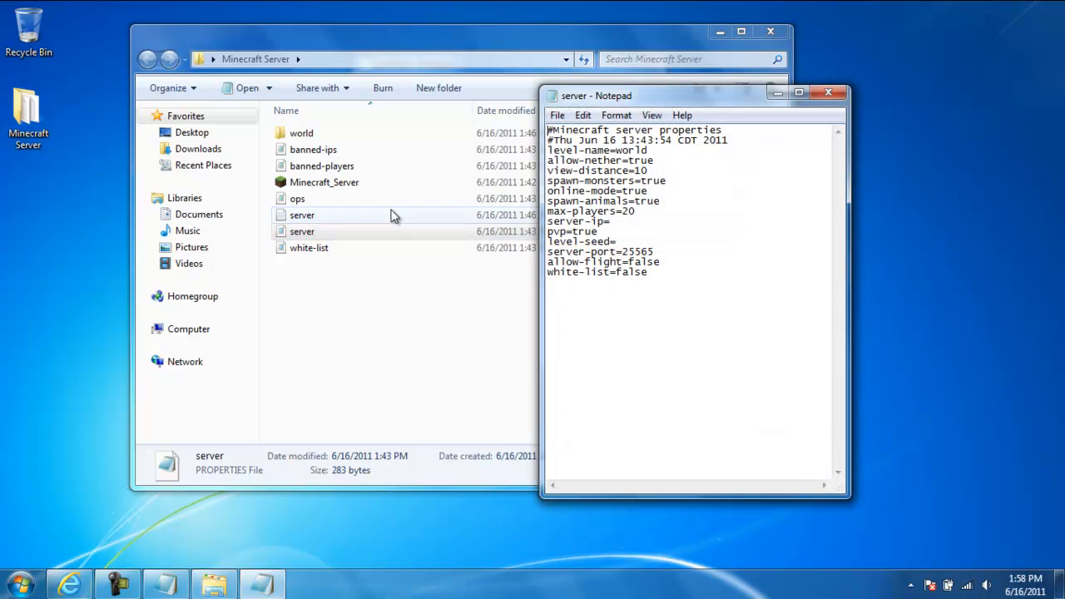
double_click(649, 252)
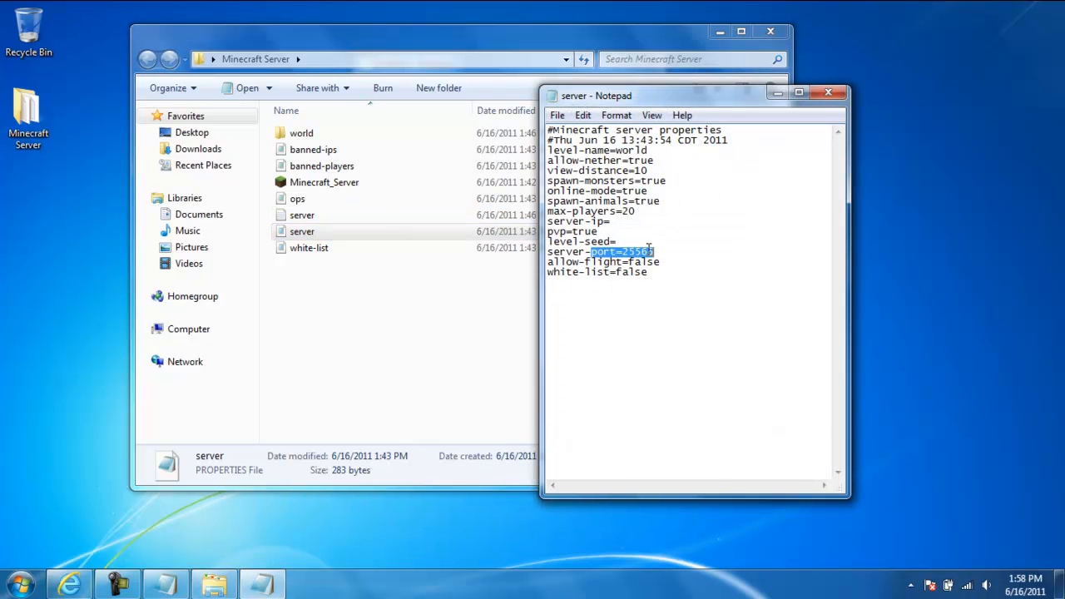
left_click(718, 195)
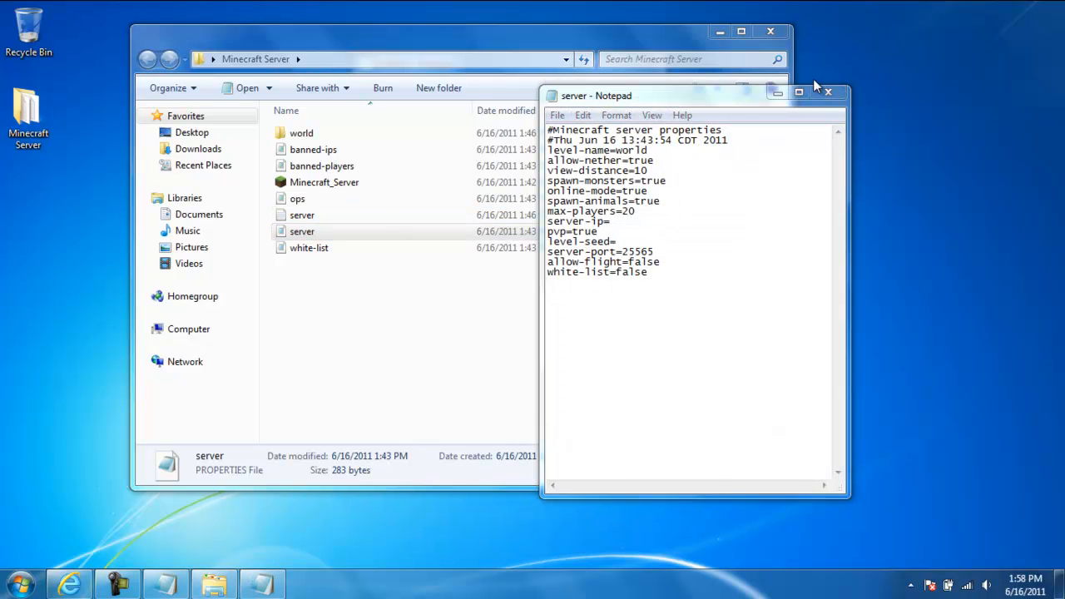
left_click(832, 92)
left_click(770, 31)
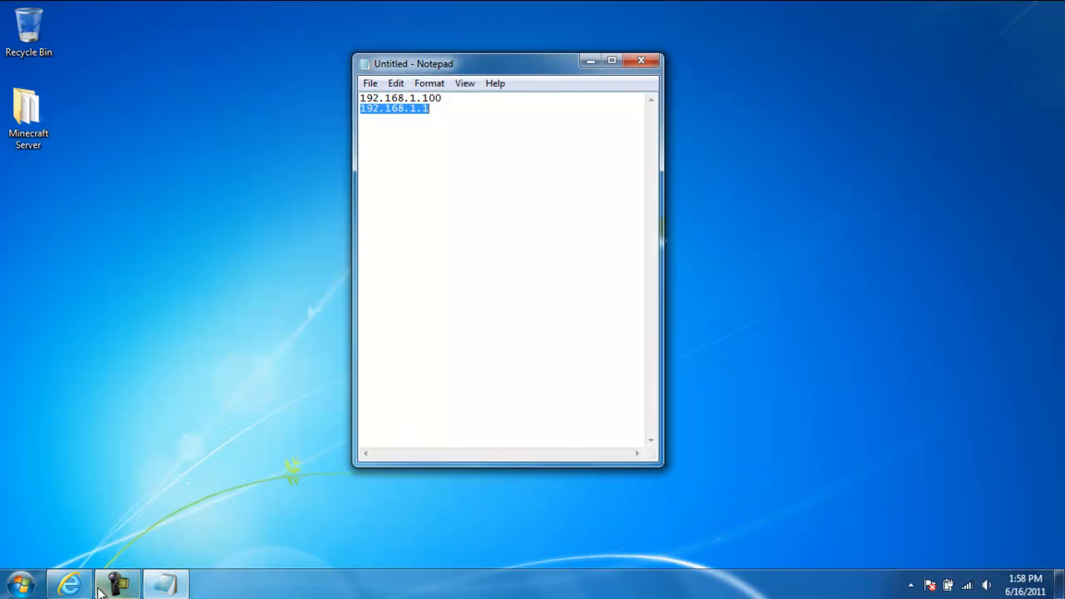
Switch back to Internet Explorer and set the MCraft entry's external and internal ports to 25565, keeping the protocol at Both
left_click(70, 583)
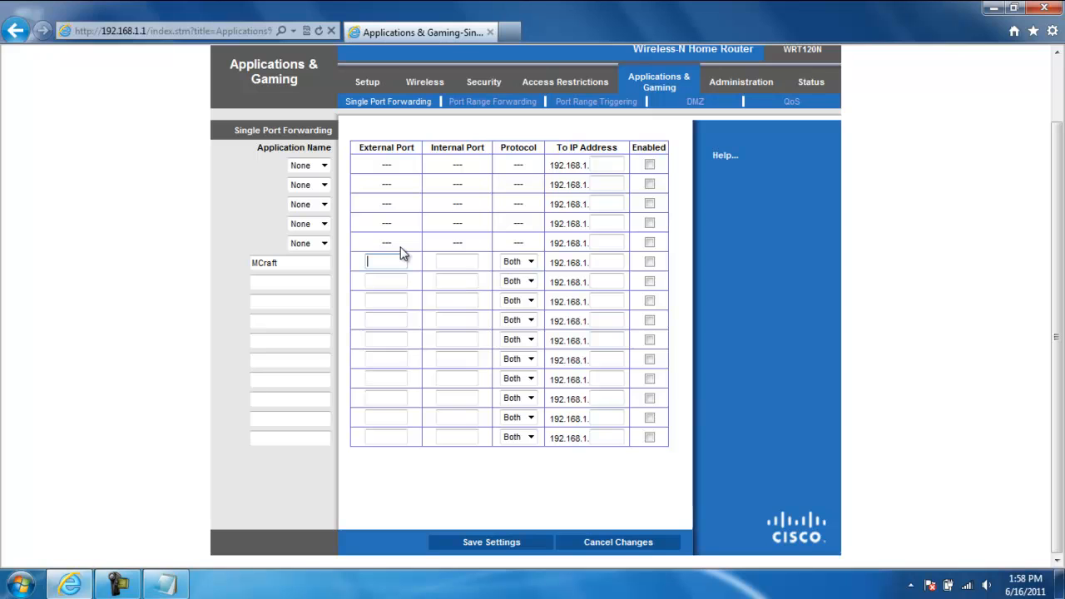
type("25565")
key("Tab")
type("25565")
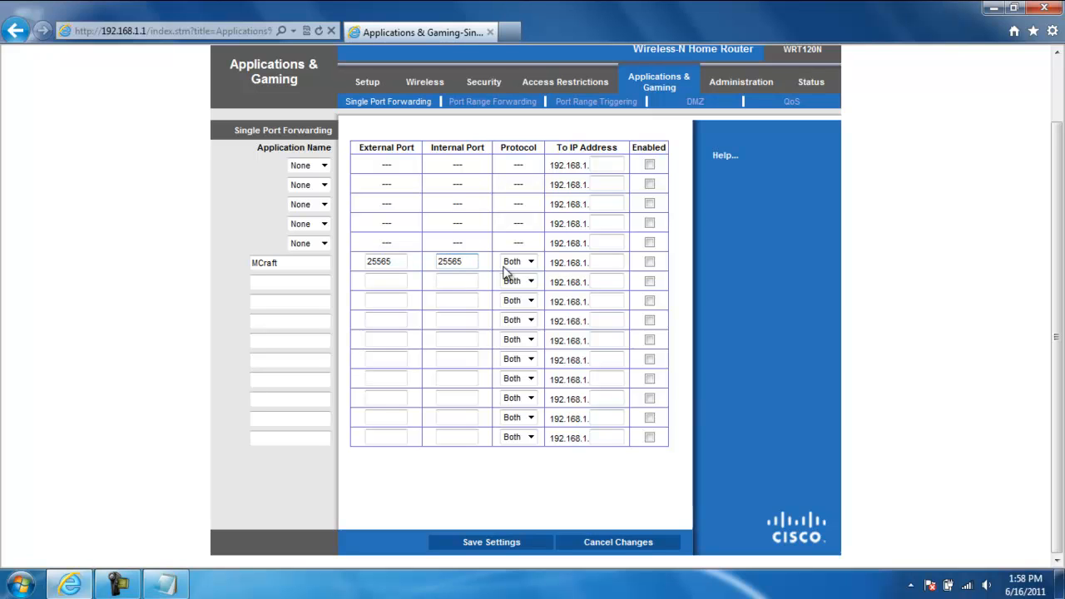
left_click(530, 263)
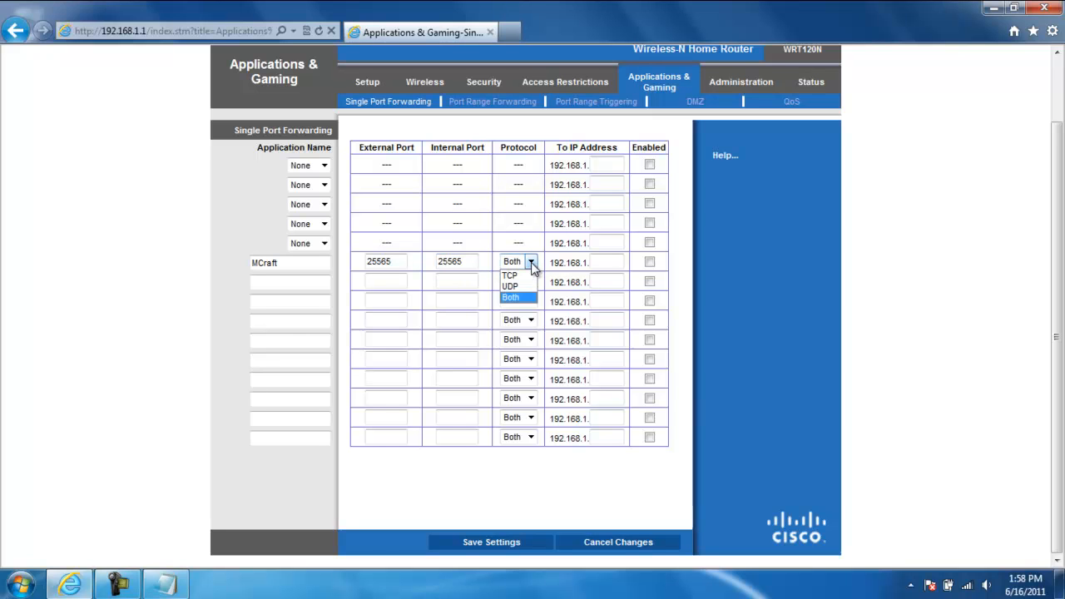
left_click(531, 263)
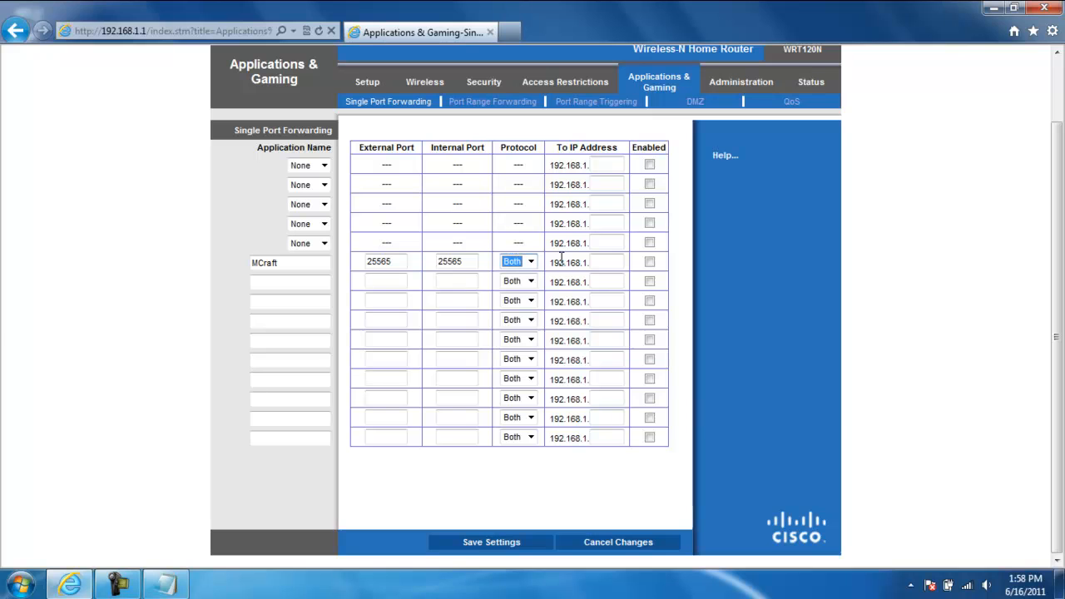
Check the computer's IP address noted in Notepad and set the last part of the MCraft entry's IP address to 108
left_click(606, 259)
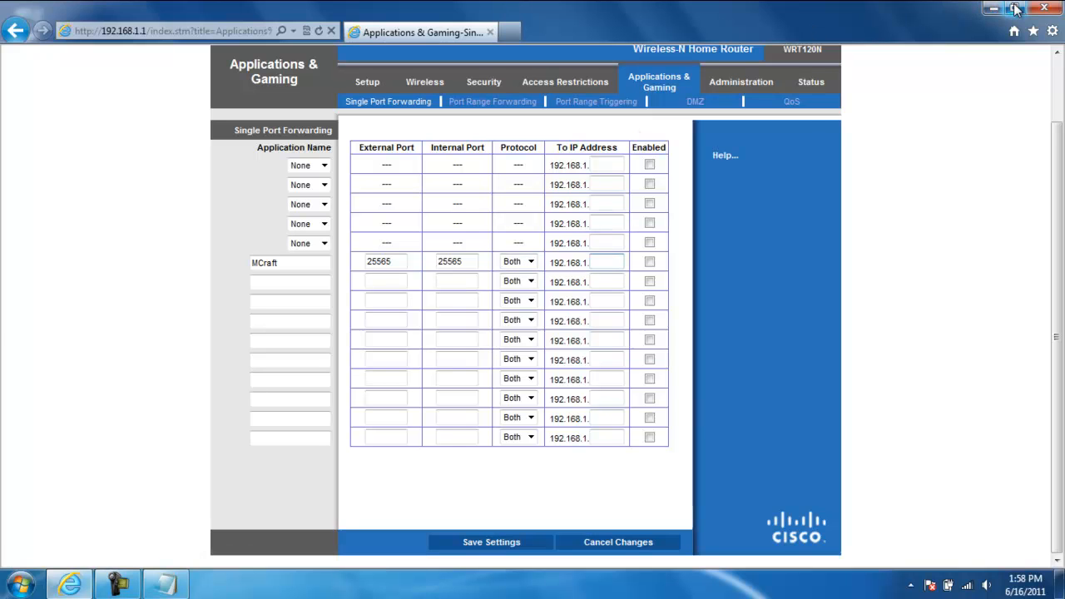
left_click(166, 584)
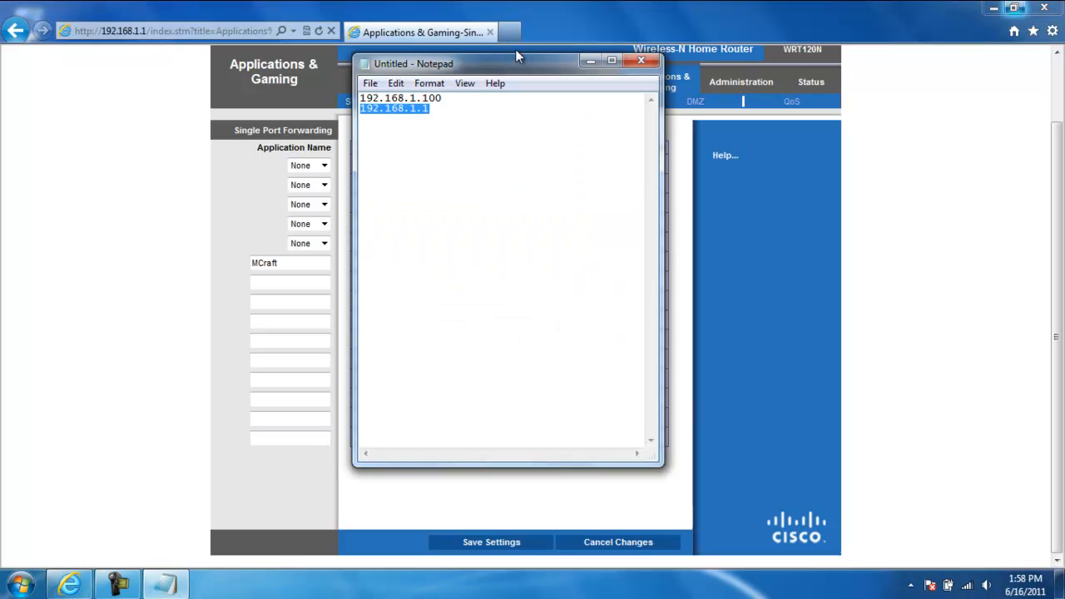
left_click_drag(519, 68, 192, 98)
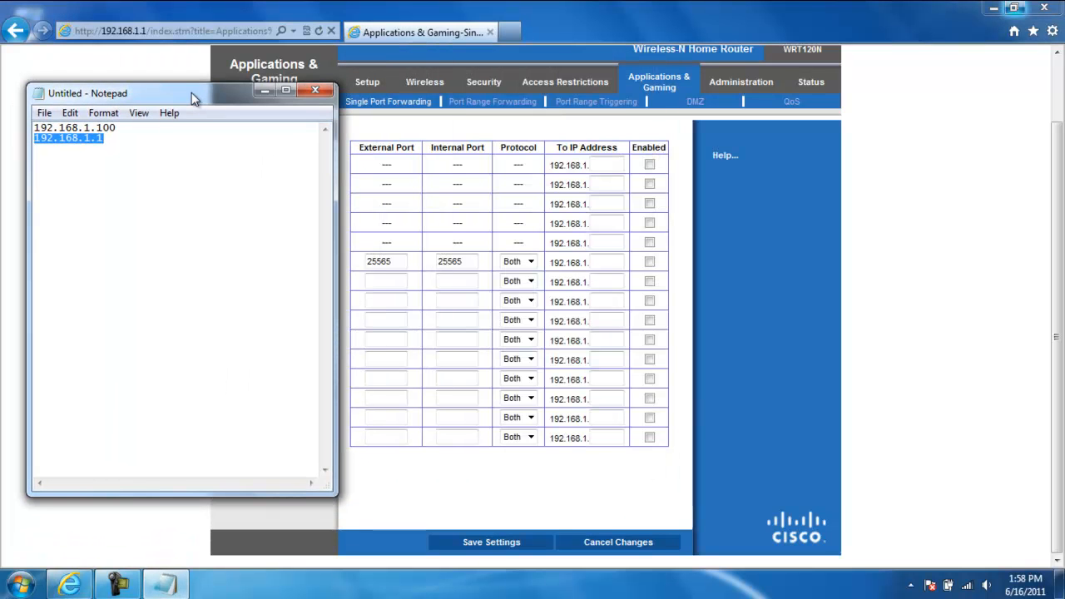
left_click_drag(118, 128, 98, 128)
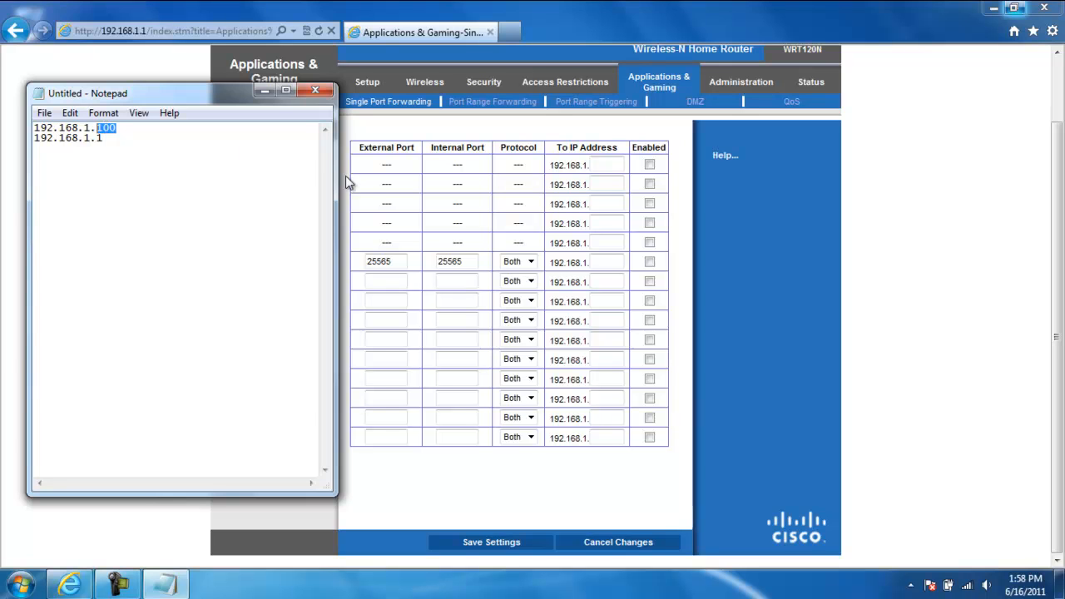
left_click(604, 261)
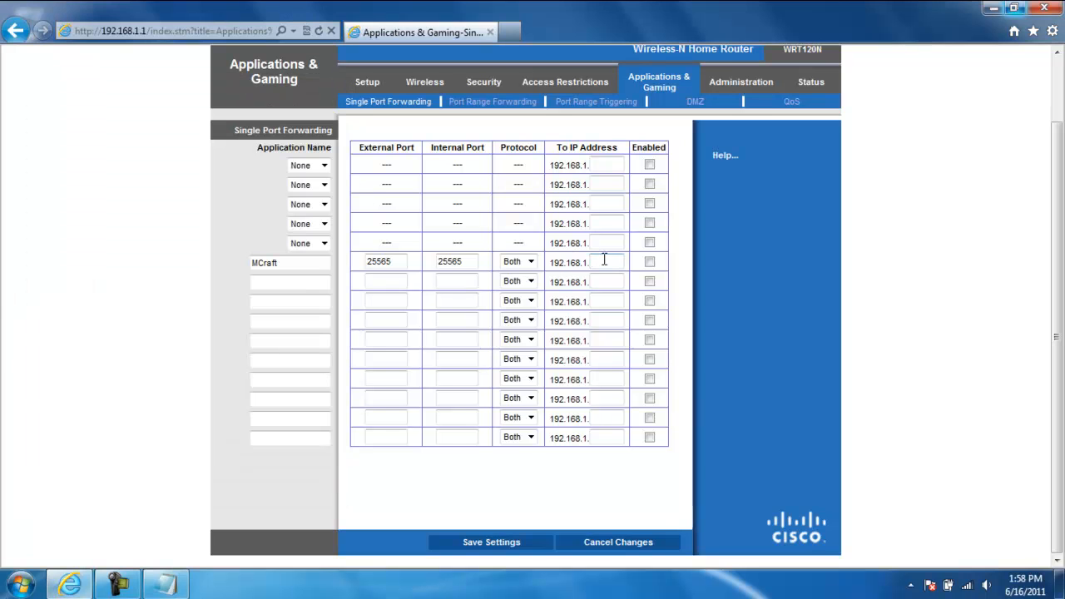
type("100")
key("BackSpace")
type("8")
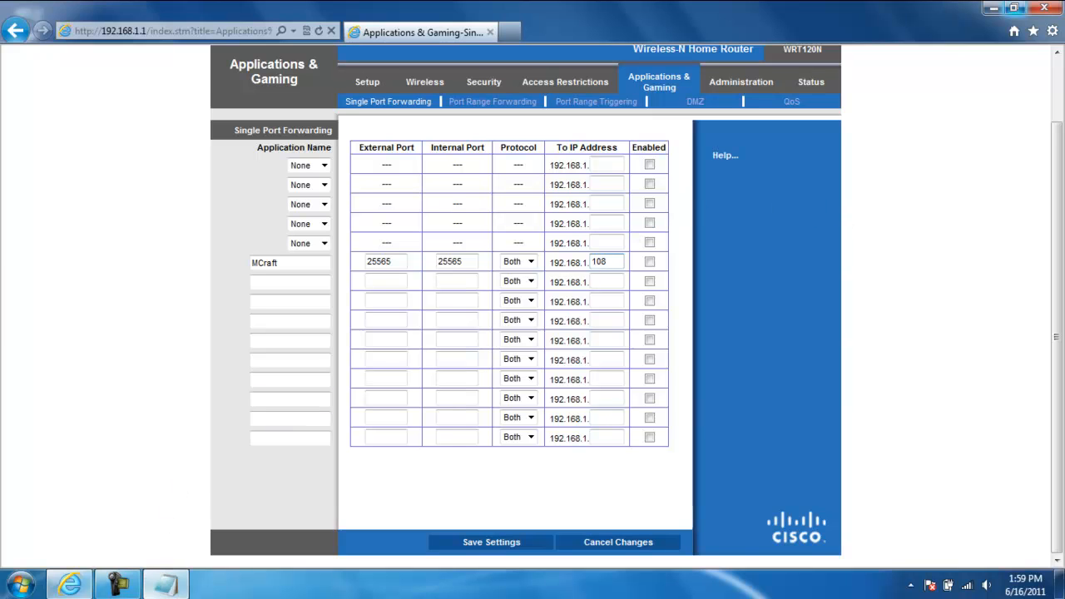
Review the computer's IP address in the Notepad notes and close them without saving
left_click(166, 584)
left_click_drag(123, 129, 33, 128)
left_click(126, 134)
left_click(316, 89)
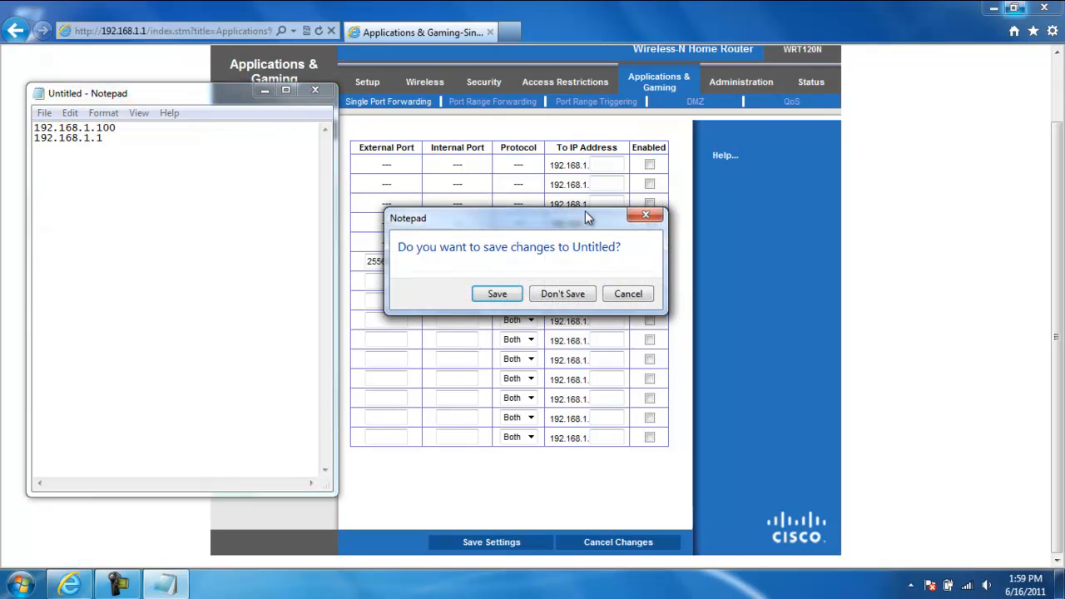
left_click(558, 295)
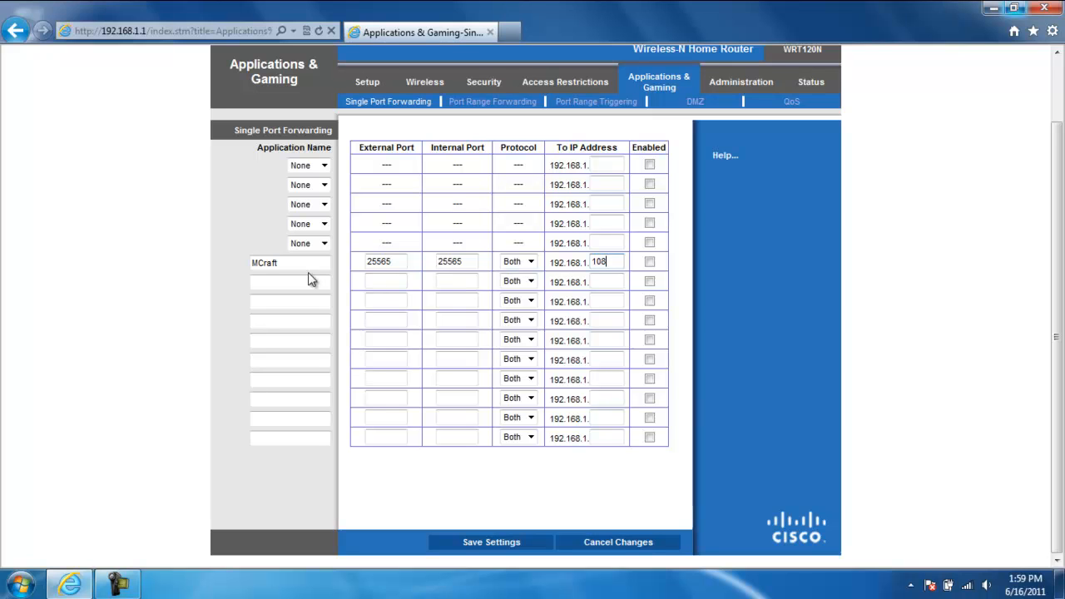
Enable the MCraft port forwarding entry
left_click(650, 262)
left_click_drag(1058, 136, 1056, 31)
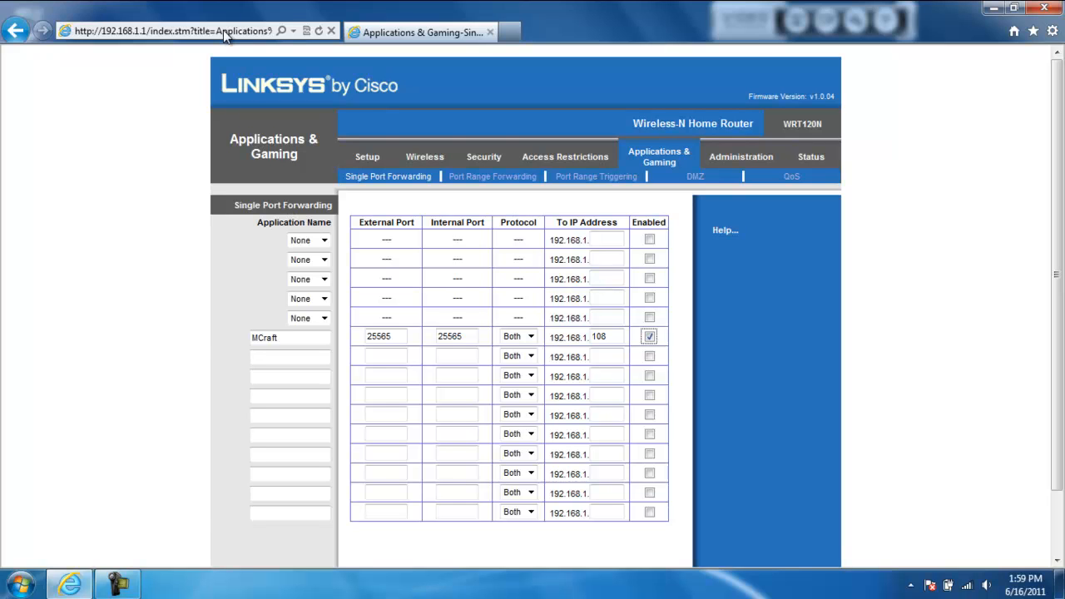
Open the website whatsmyip.org in place of the router page
double_click(182, 31)
triple_click(177, 30)
key("BackSpace")
type("whatsd")
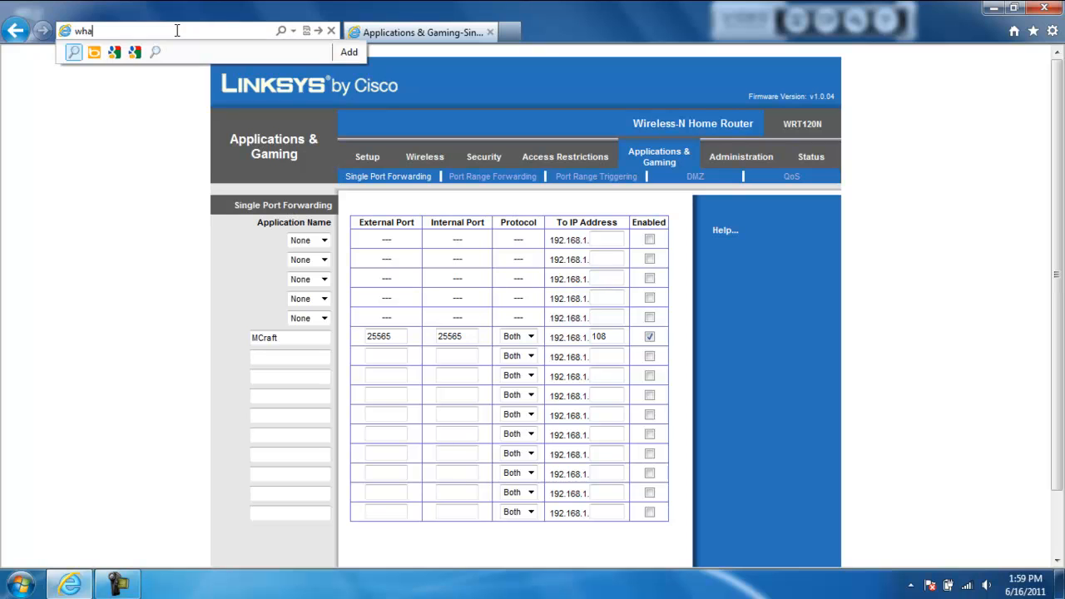
key("BackSpace")
type("myip.org")
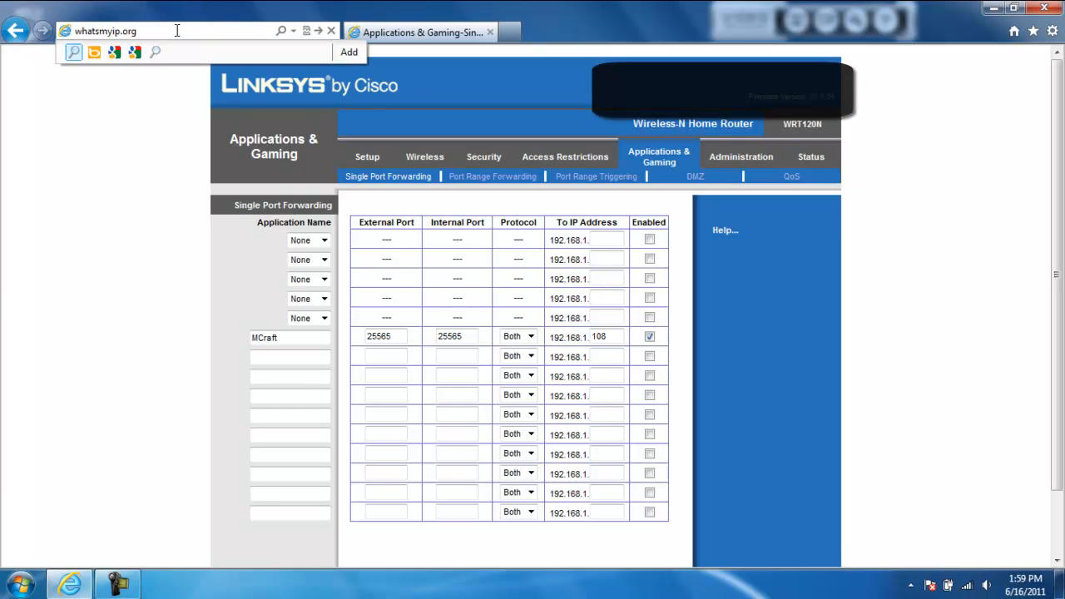
key("Return")
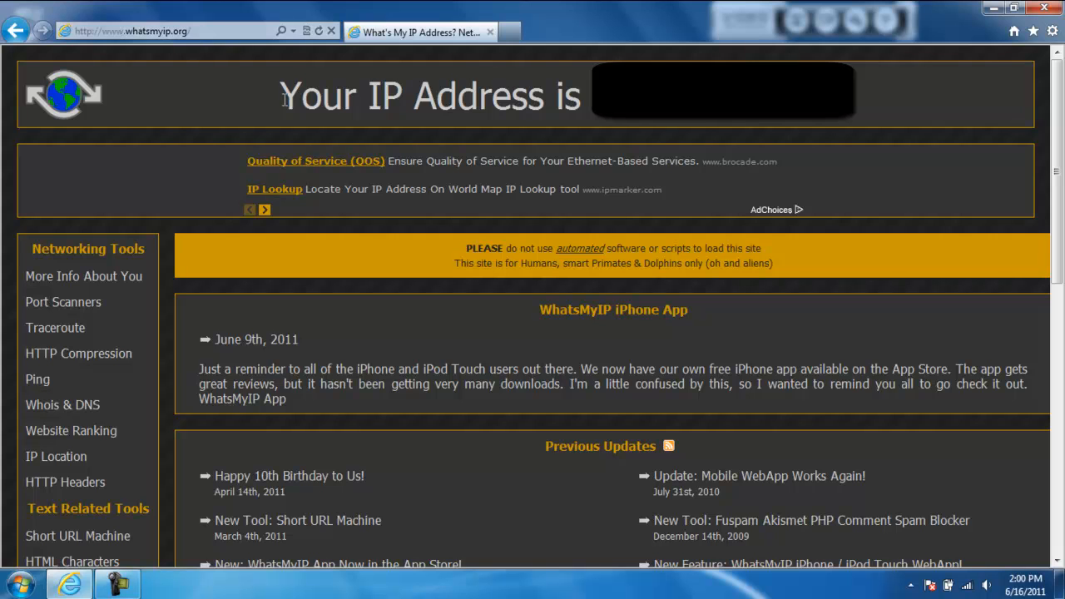
Examine the public IP address shown in the page's heading and close the website
left_click_drag(283, 98, 555, 98)
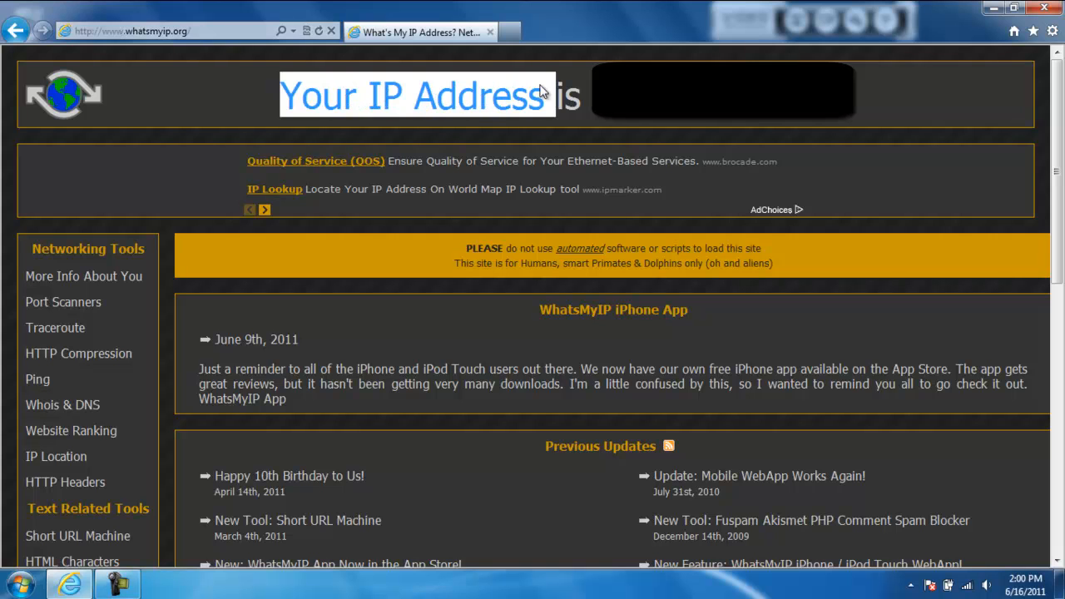
double_click(569, 92)
left_click_drag(336, 107, 857, 102)
left_click(847, 102)
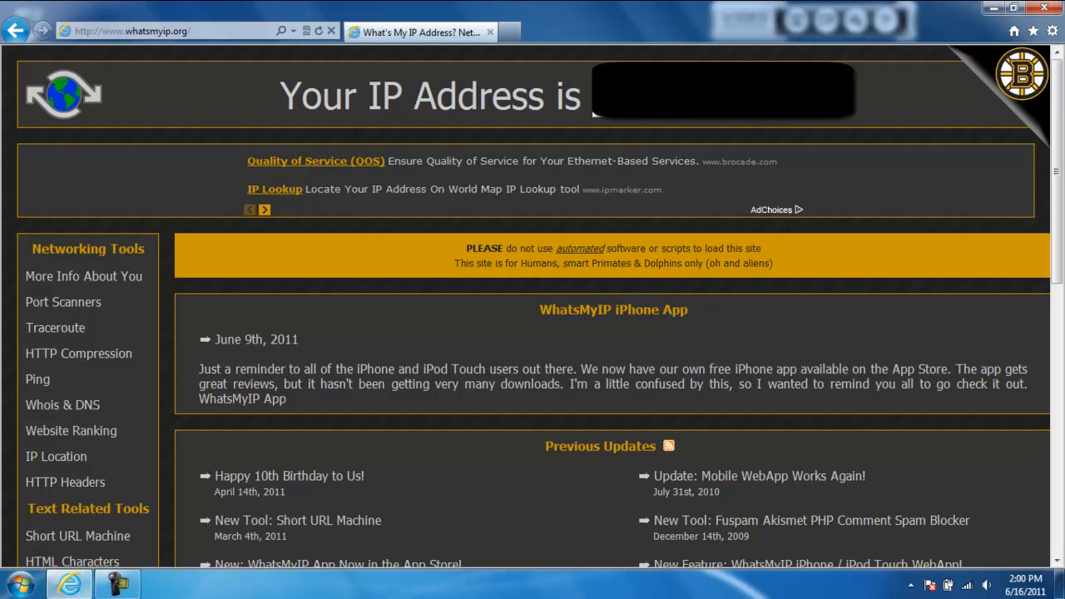
left_click_drag(594, 98, 862, 108)
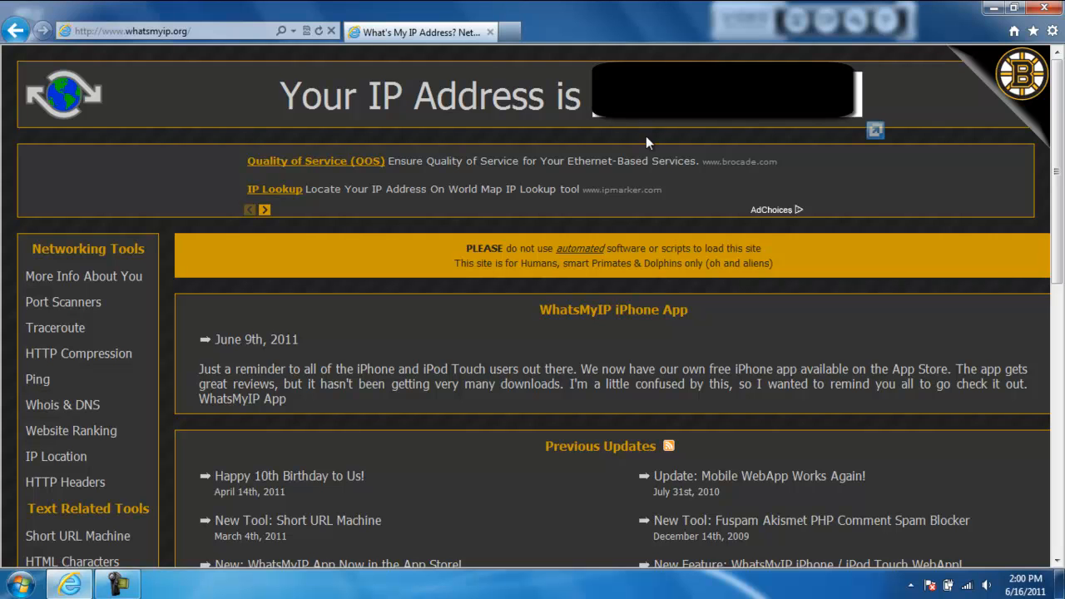
left_click(546, 113)
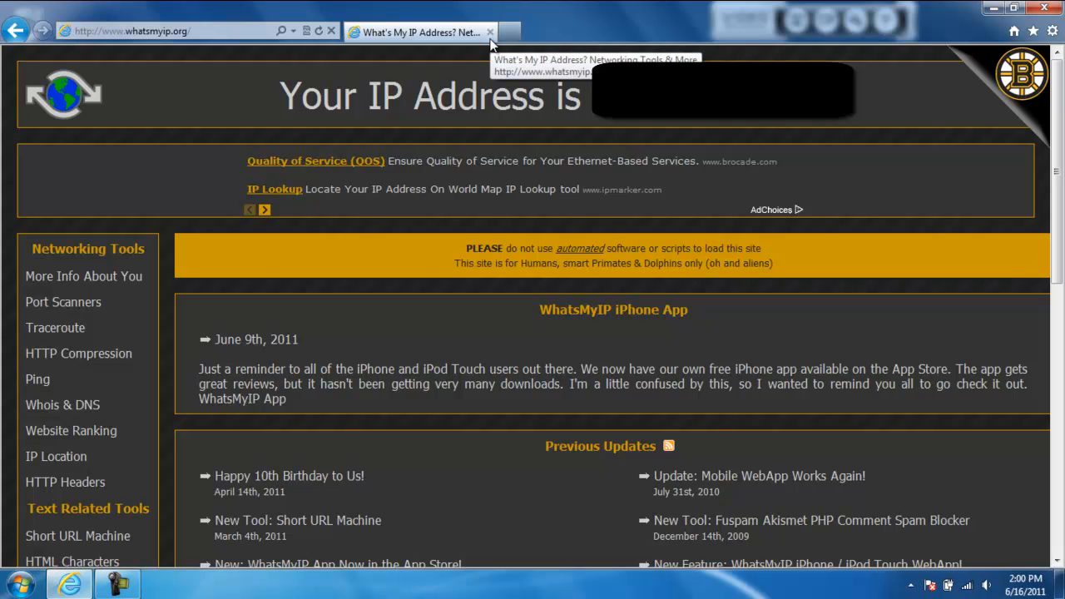
left_click(490, 32)
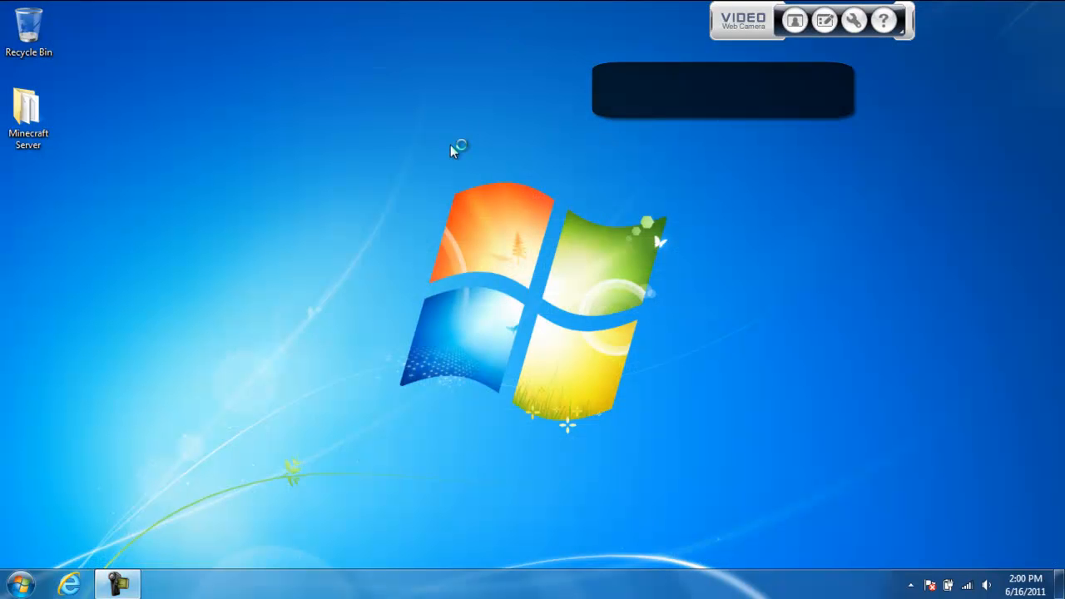